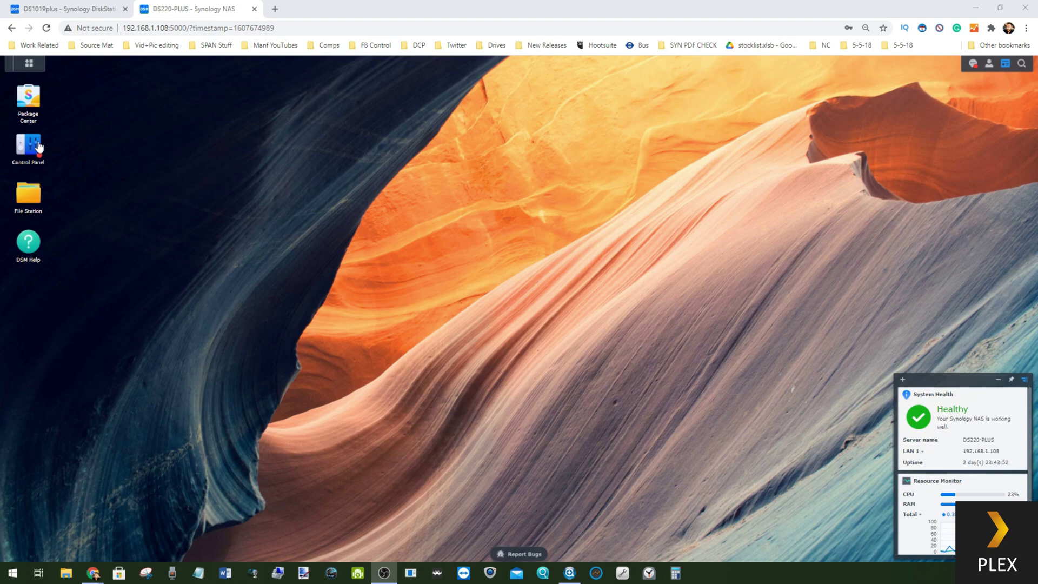
Open Package Center on the DS220-PLUS to reach its Beta Packages list
left_click(23, 96)
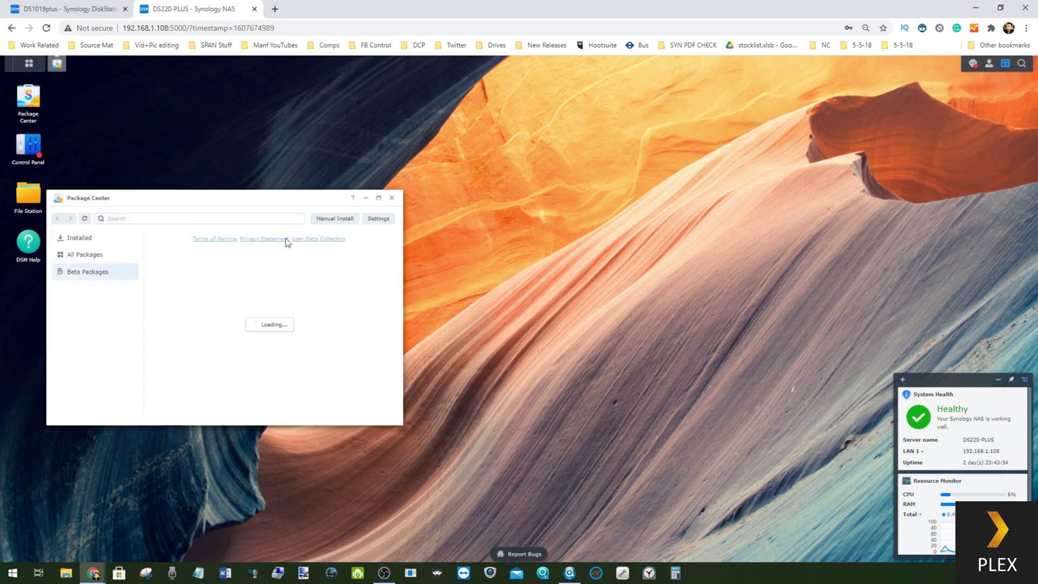
Join the Plex Media Server beta to start its download, then switch to the DS1821plus tab
left_click_drag(217, 194, 506, 125)
left_click_drag(684, 165, 684, 271)
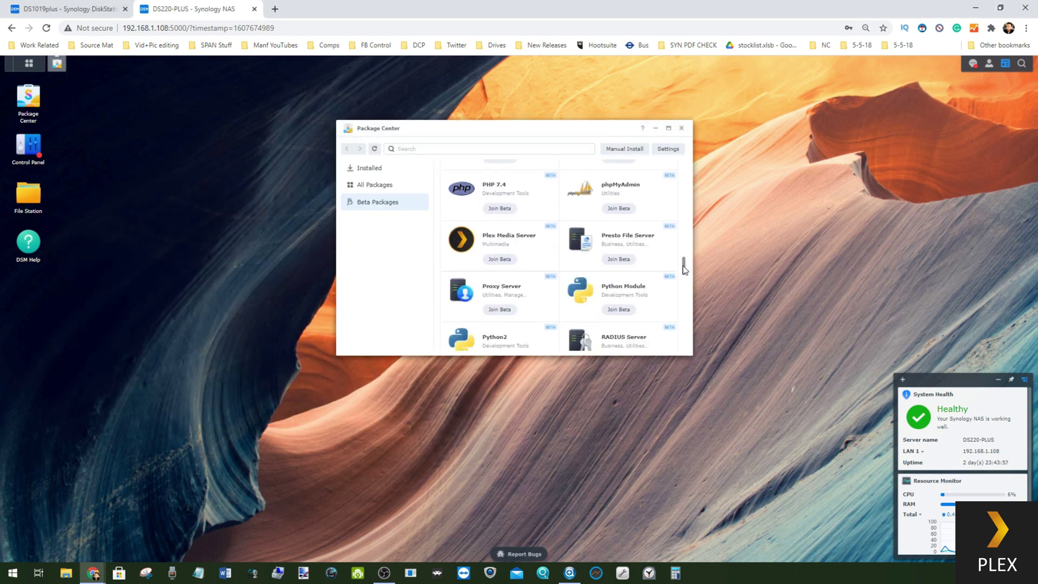
left_click(508, 211)
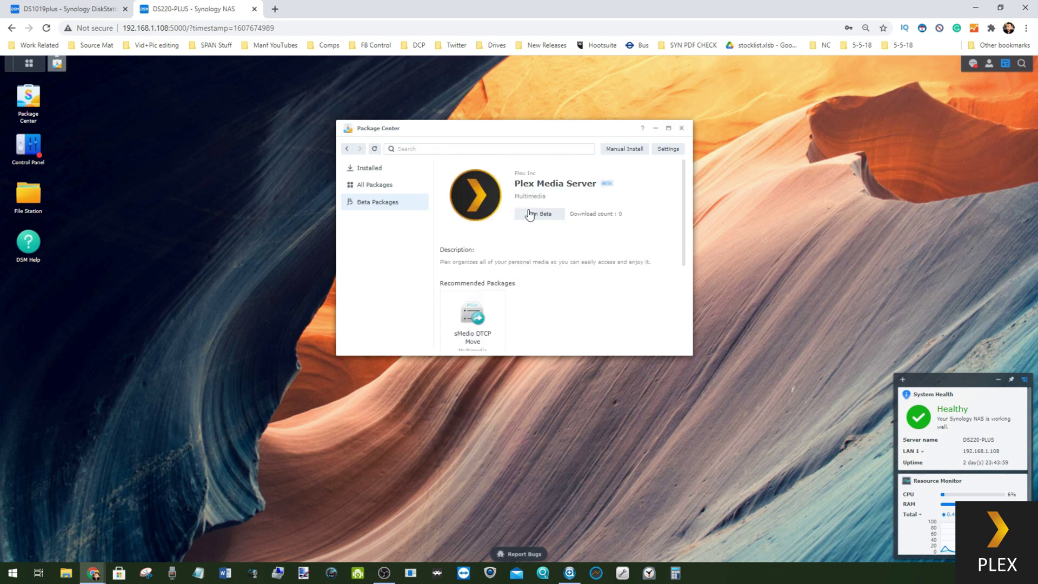
left_click_drag(580, 355, 579, 416)
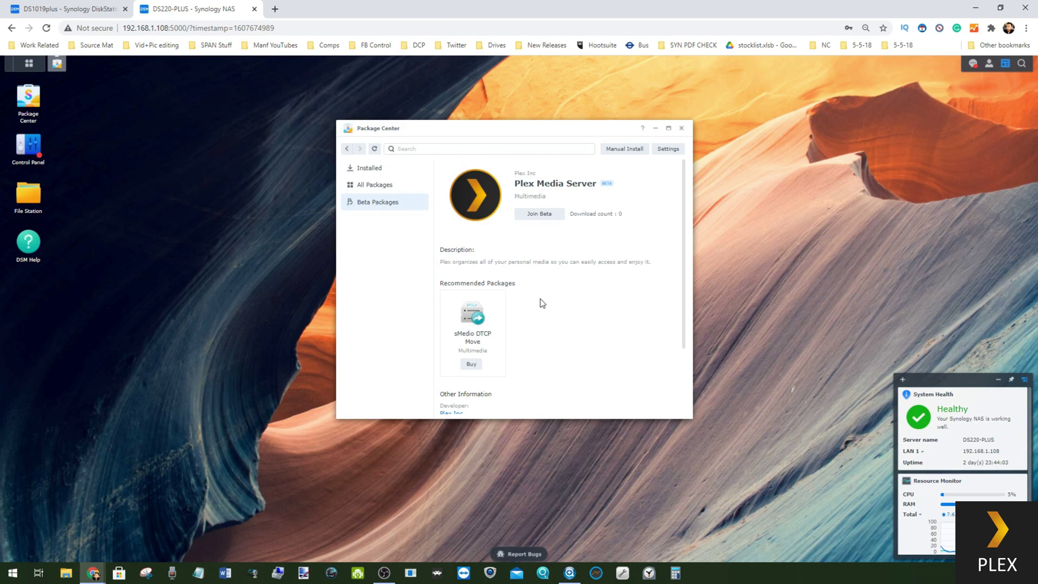
scroll(542, 304, "down", 2)
scroll(541, 324, "up", 2)
left_click(546, 215)
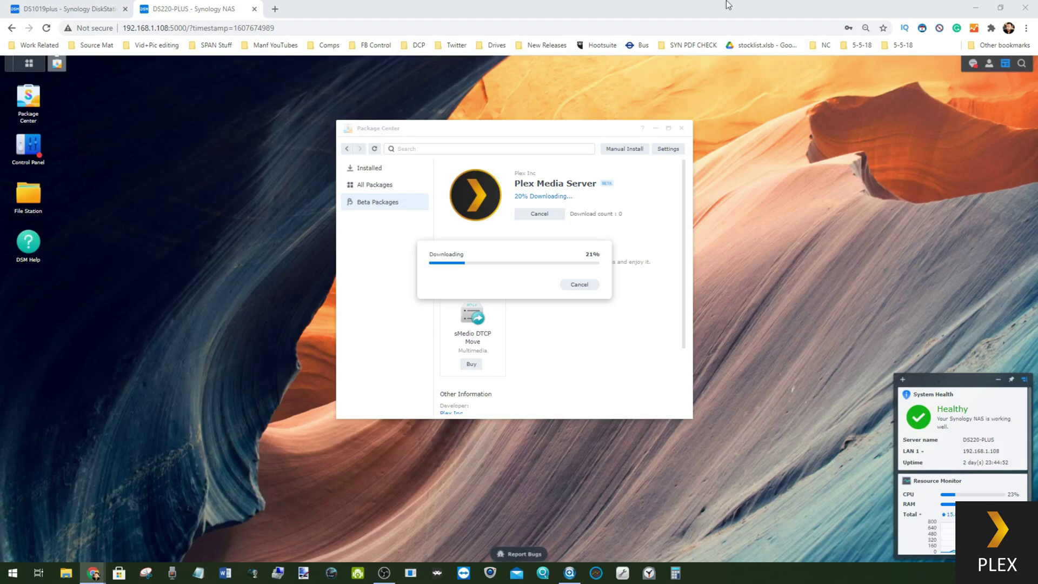
left_click(762, 7)
left_click_drag(762, 2, 755, 19)
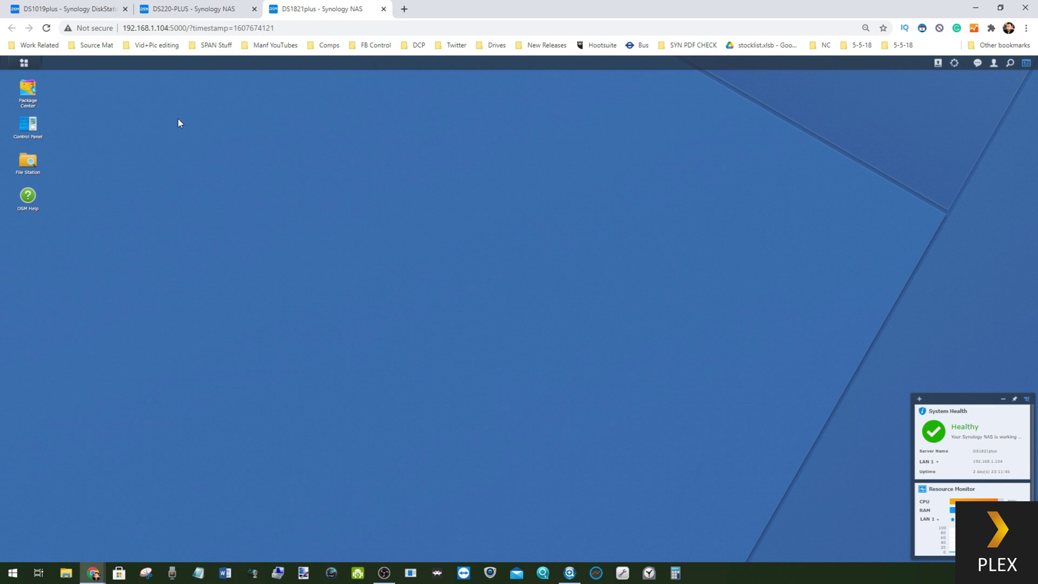
left_click(24, 63)
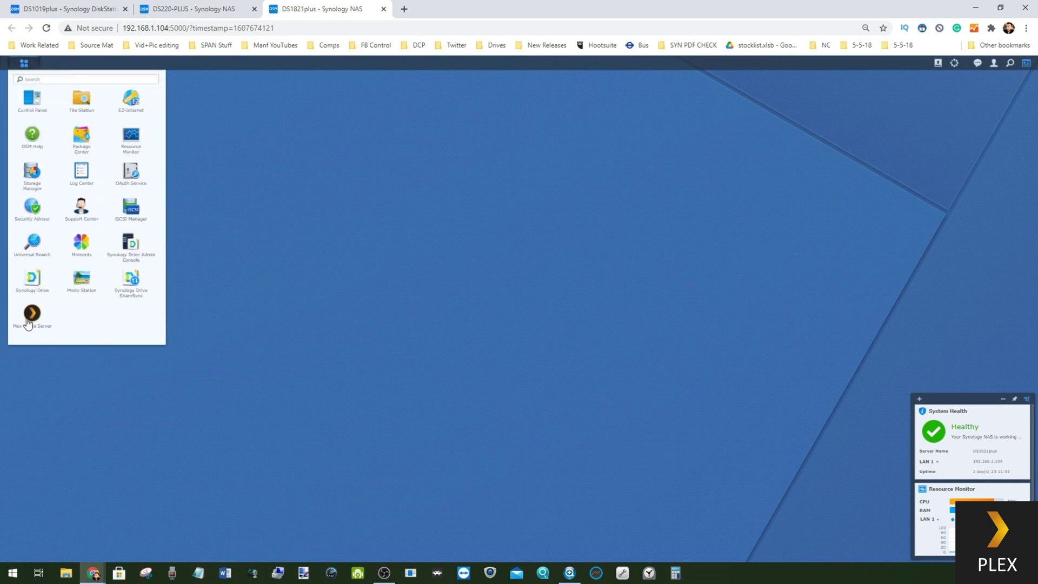
left_click(35, 103)
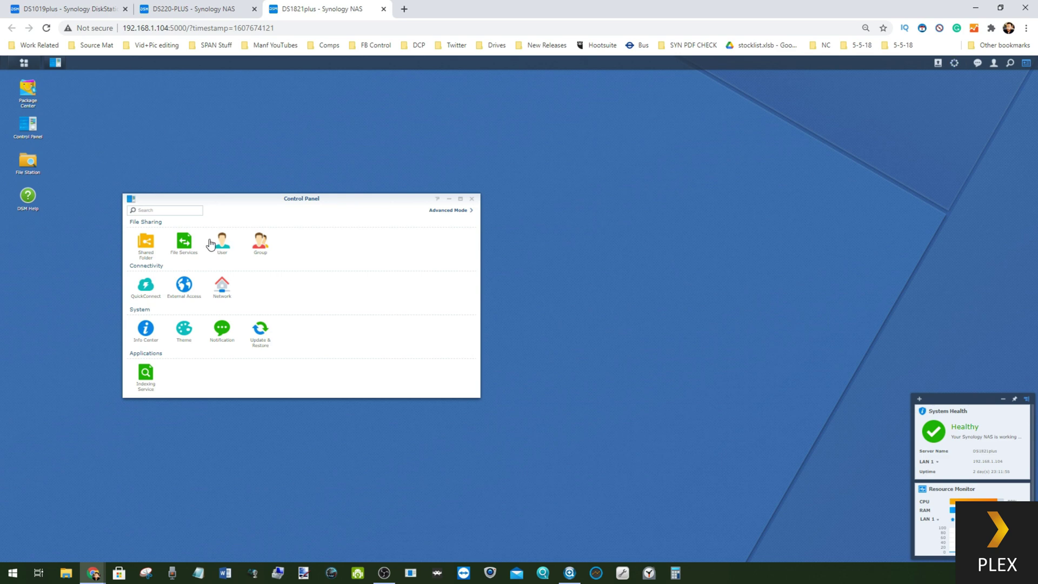
left_click(223, 243)
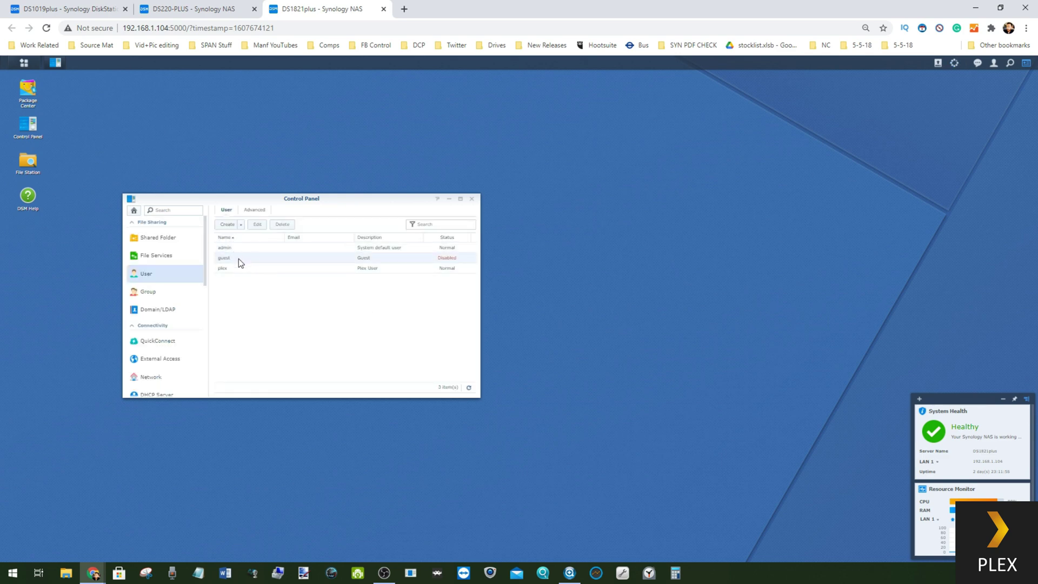
left_click(236, 269)
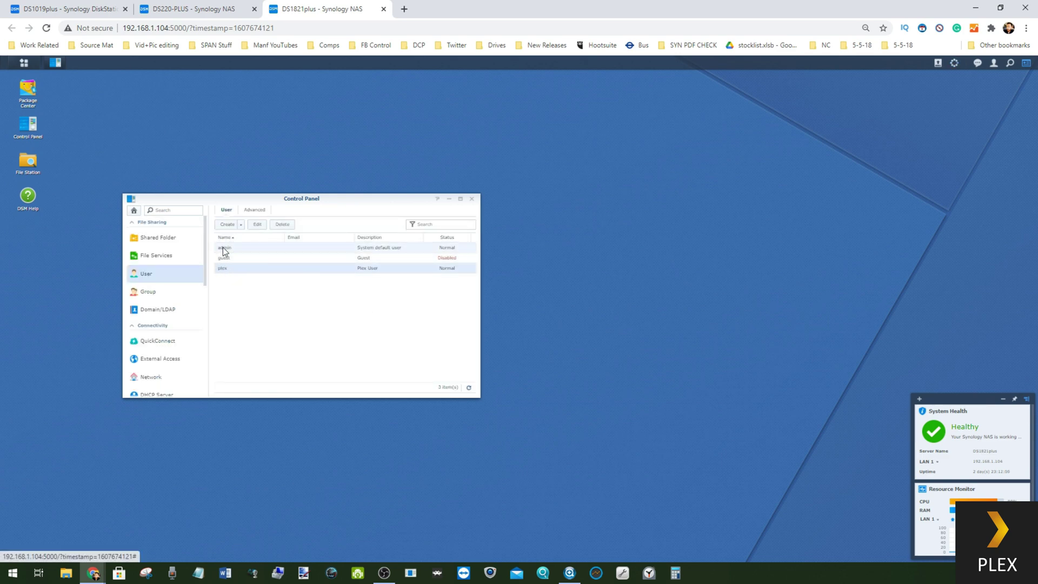
left_click(255, 227)
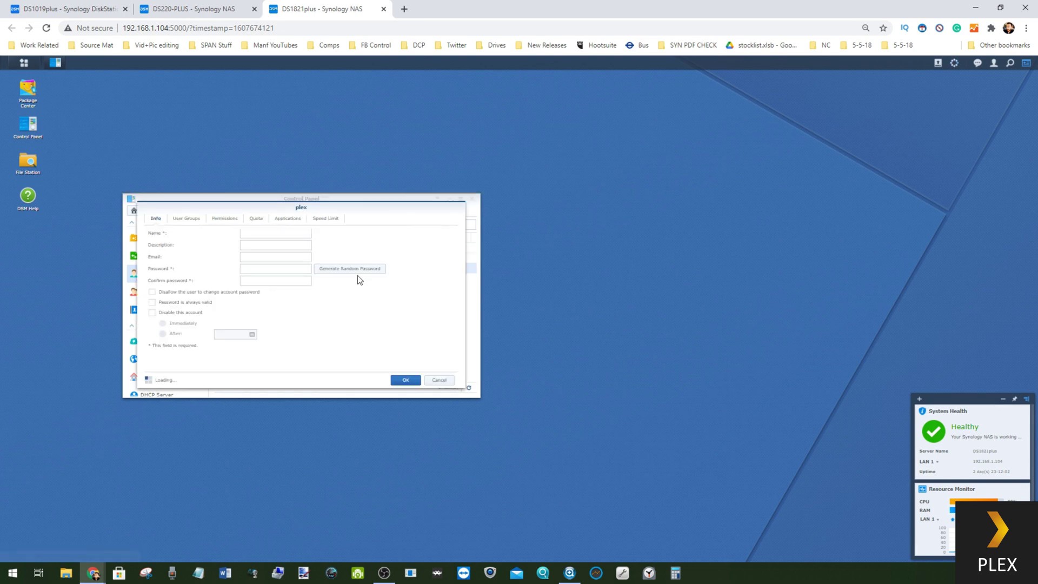
left_click(215, 220)
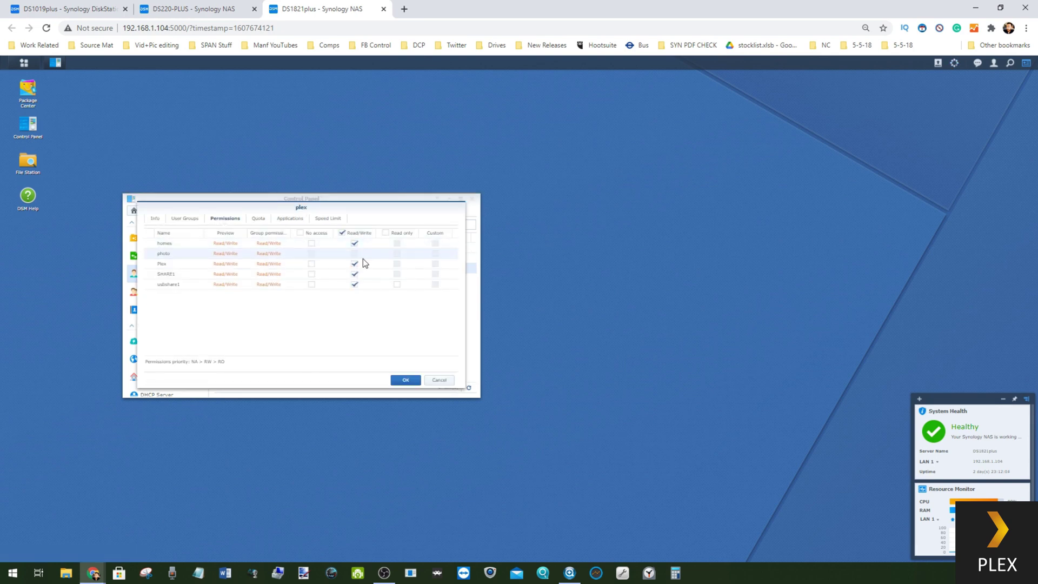
left_click(436, 379)
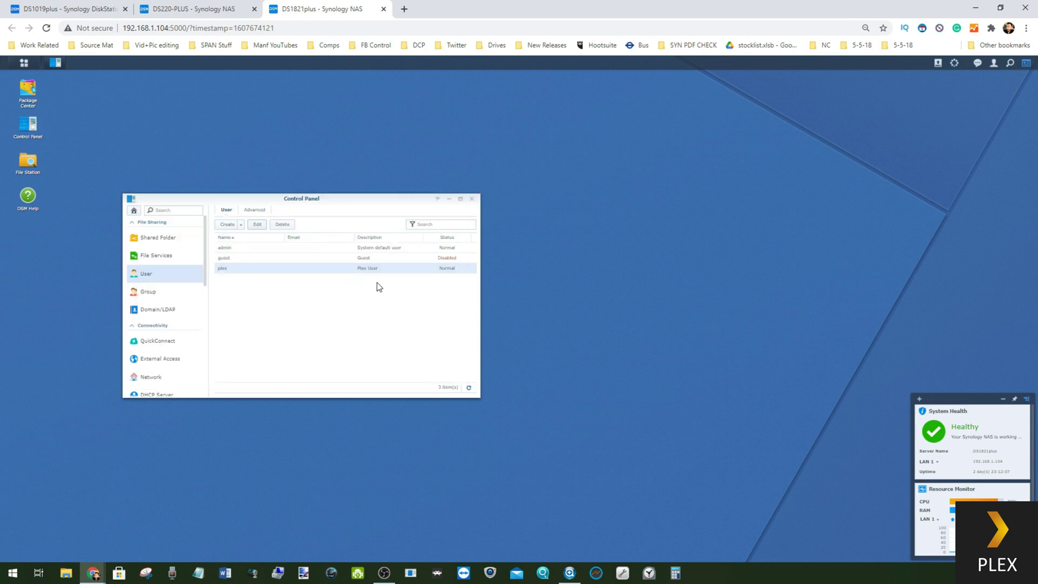
left_click(472, 199)
left_click(166, 4)
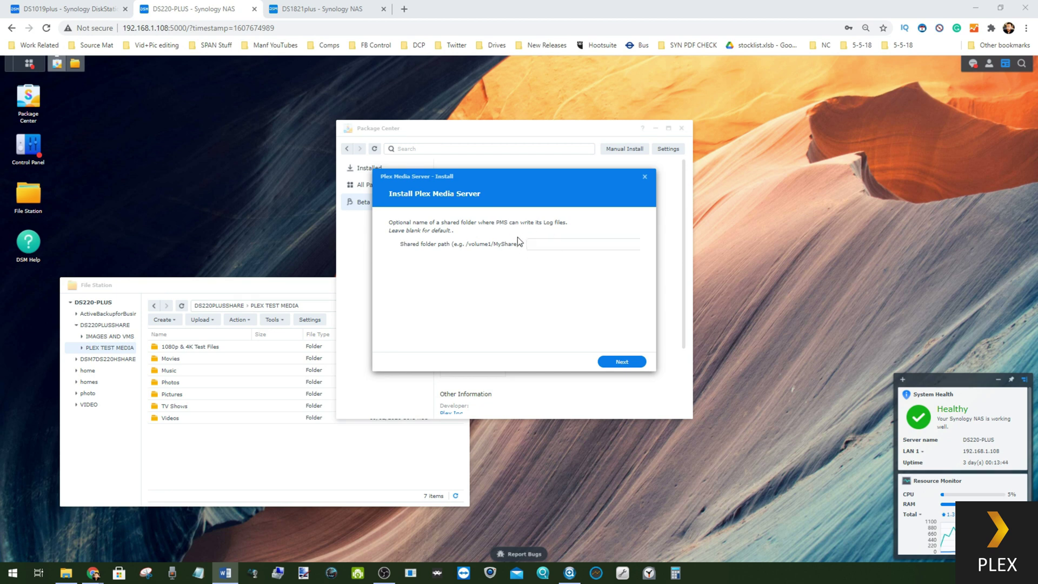
Leave the log shared-folder path empty and continue to the Confirm settings summary
left_click(622, 362)
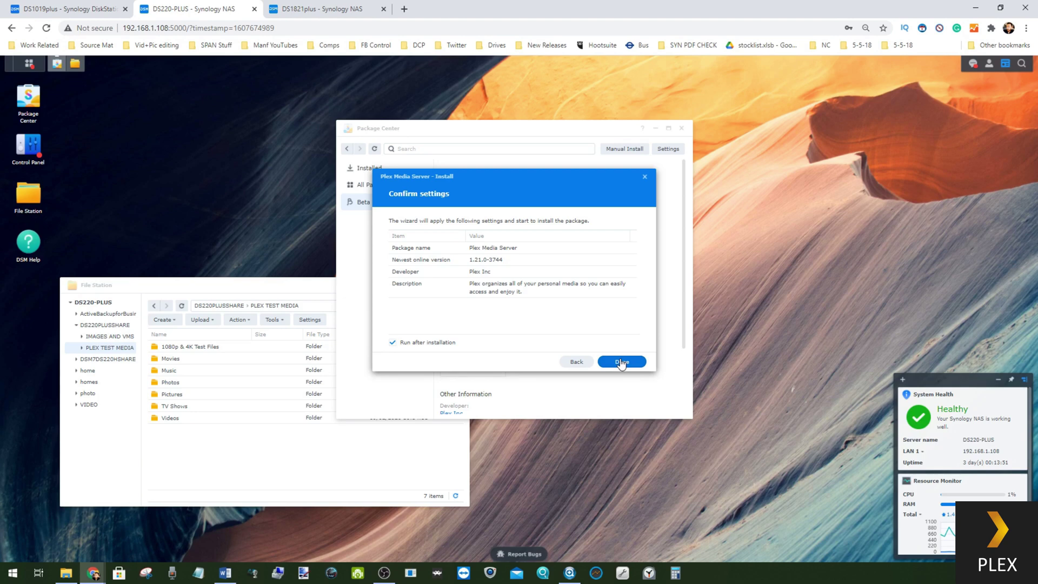
Install Plex Media Server 1.21.0-3744 with Run after installation ticked
left_click(621, 362)
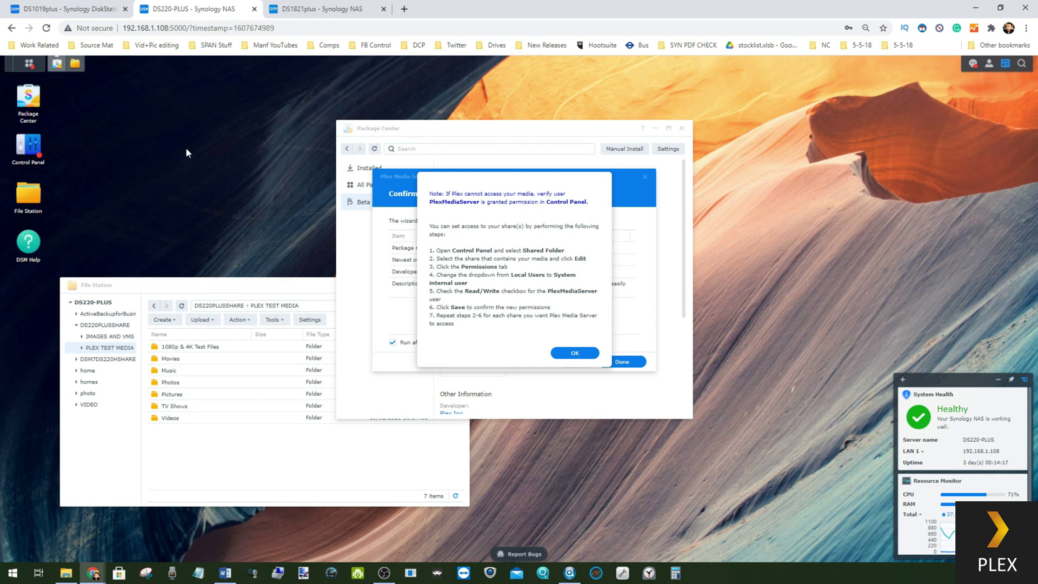
Open Control Panel's Shared Folder list beside the note and edit DS220PLUSSHARE
left_click(35, 141)
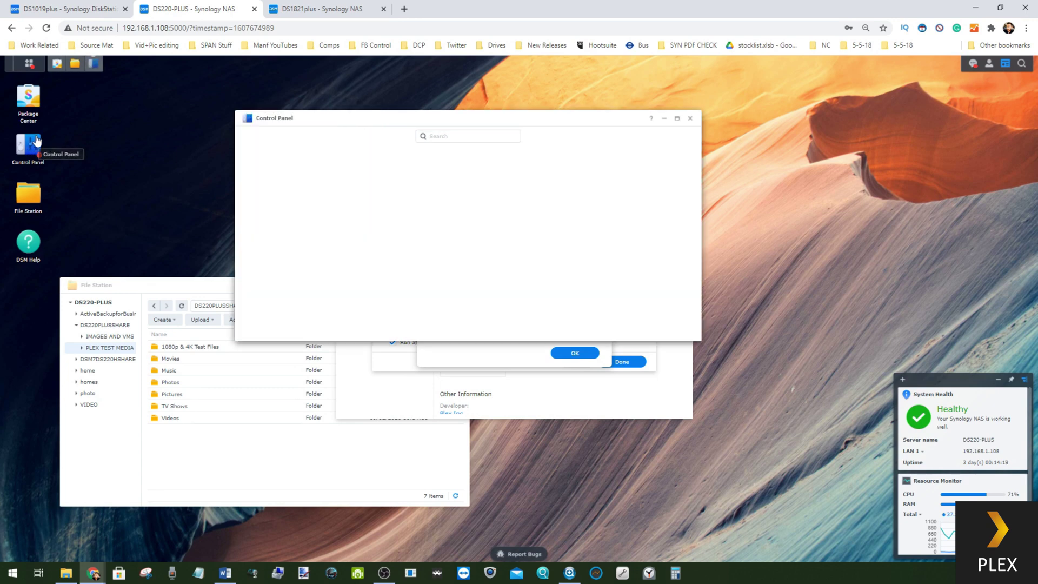
left_click_drag(292, 124, 660, 252)
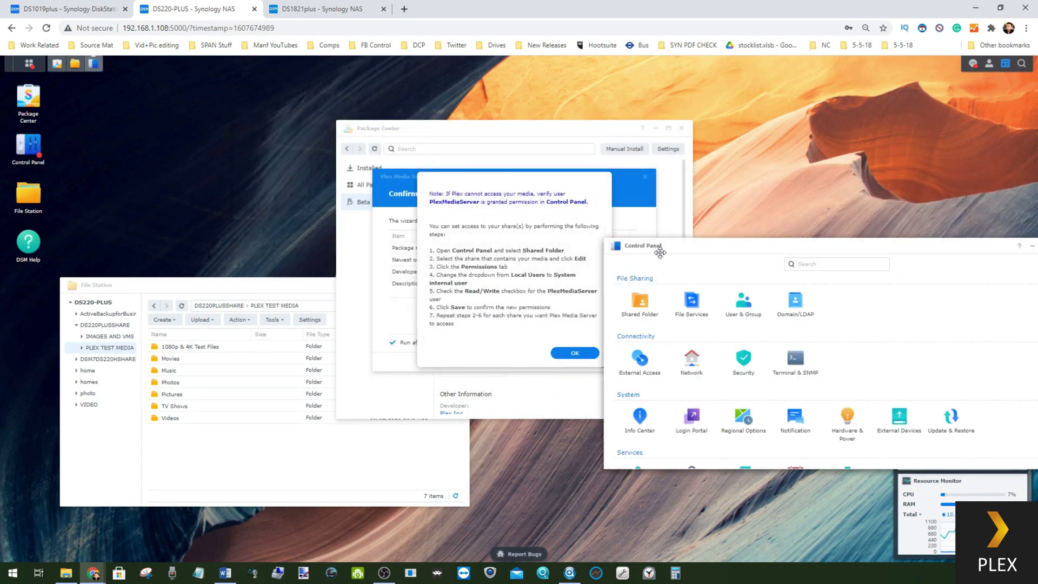
left_click(641, 300)
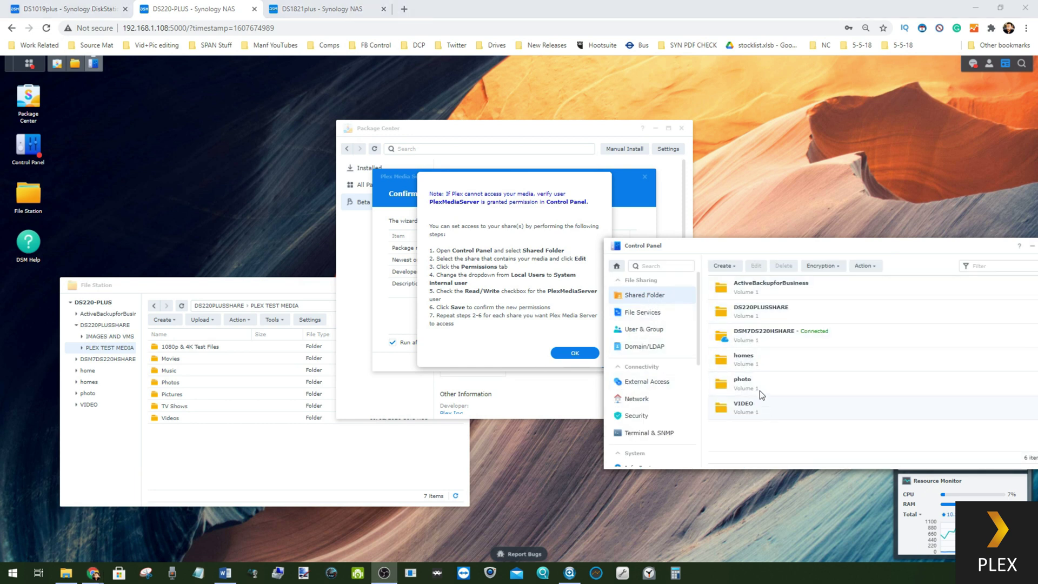
left_click(752, 311)
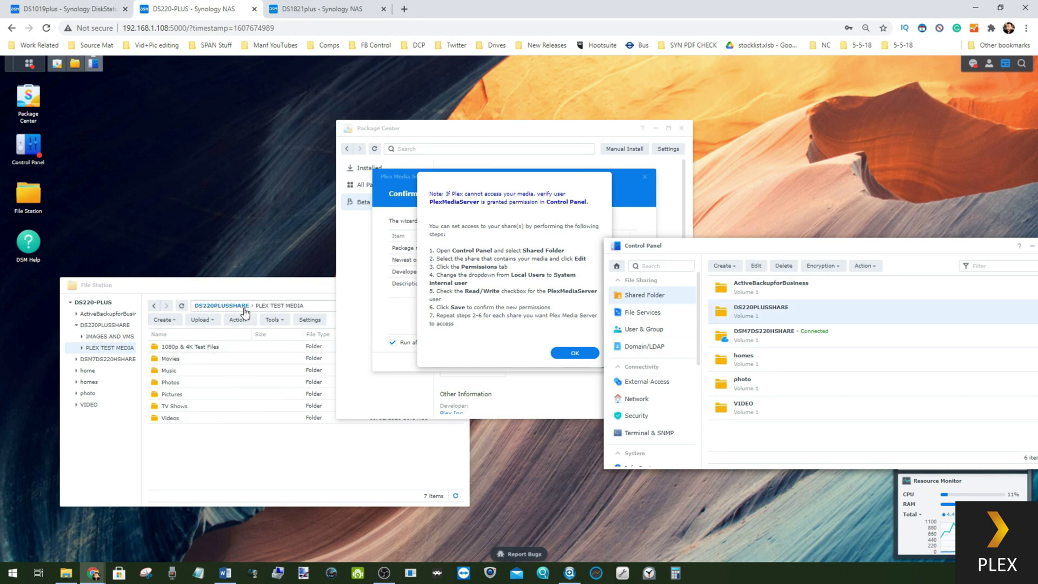
left_click(758, 268)
Grant the system internal user PlexMediaServer Read/Write on DS220PLUSSHARE and save it
left_click_drag(730, 238, 708, 254)
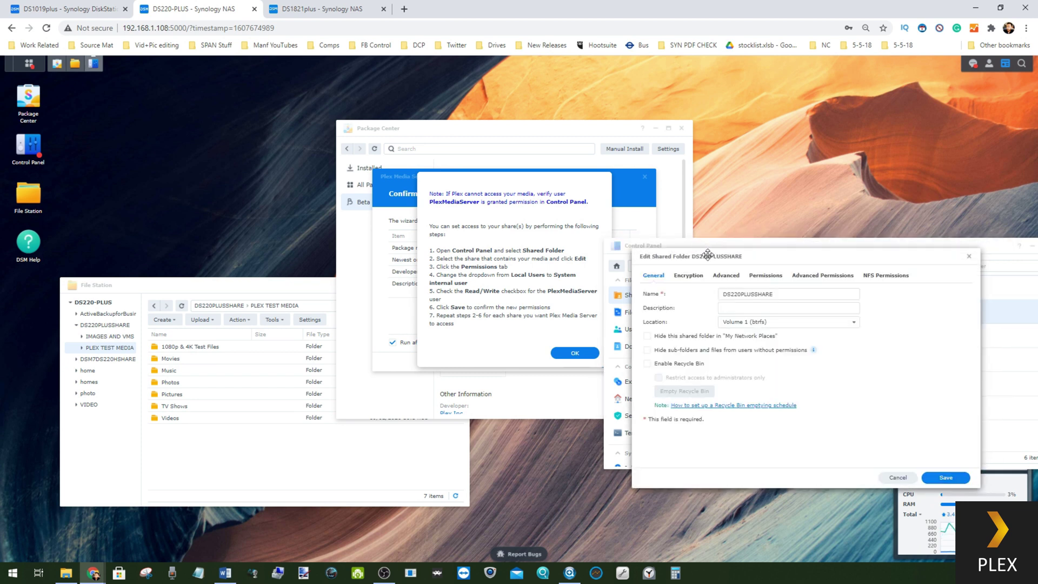
left_click(763, 277)
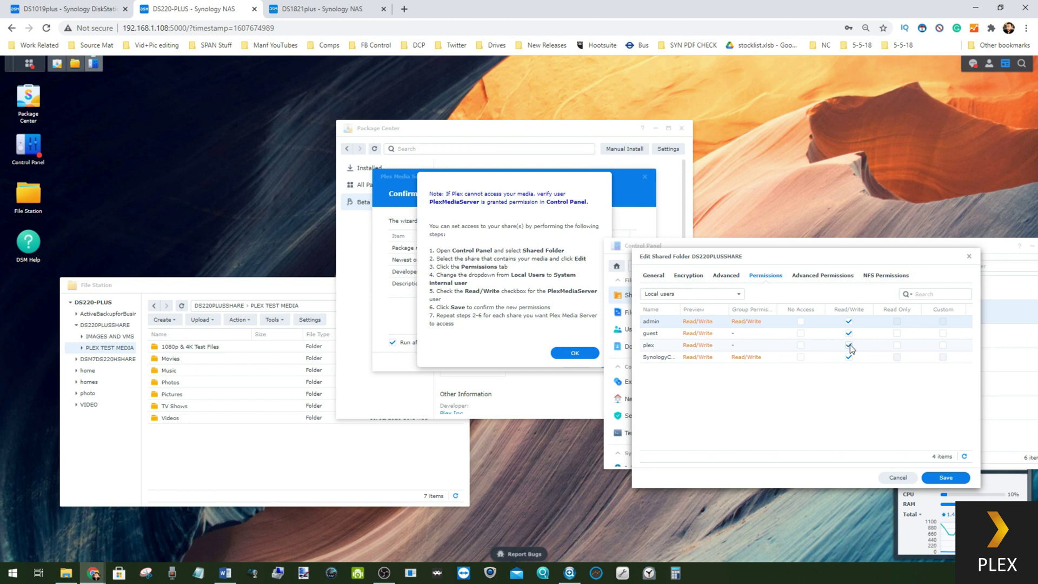
left_click(726, 295)
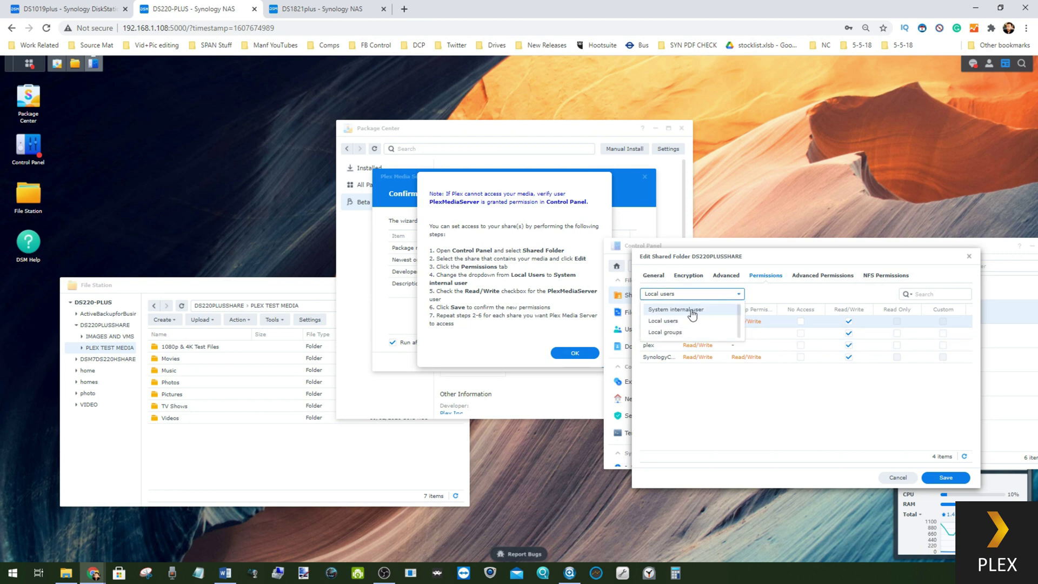
left_click(710, 313)
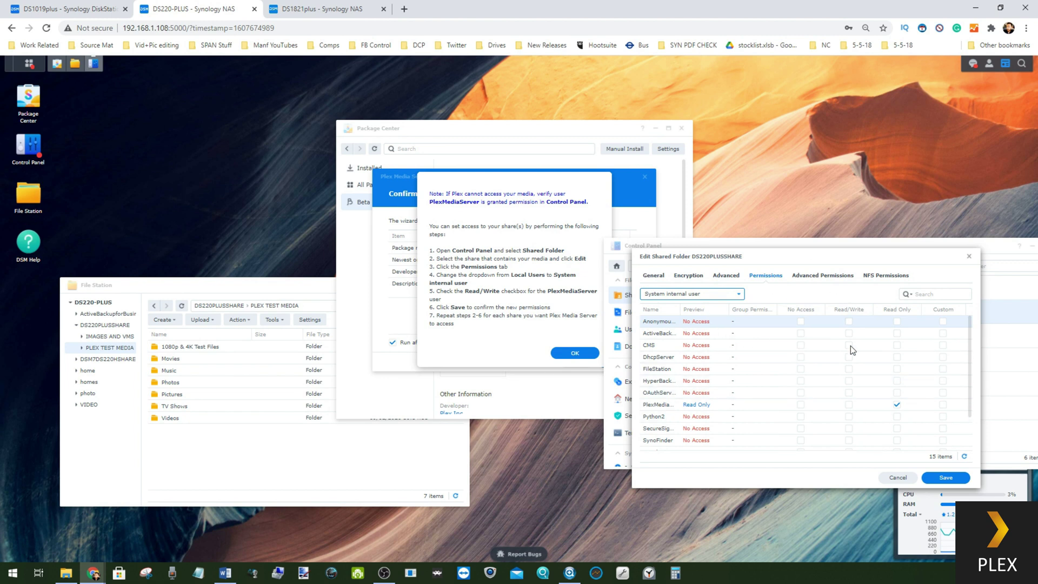
left_click(848, 404)
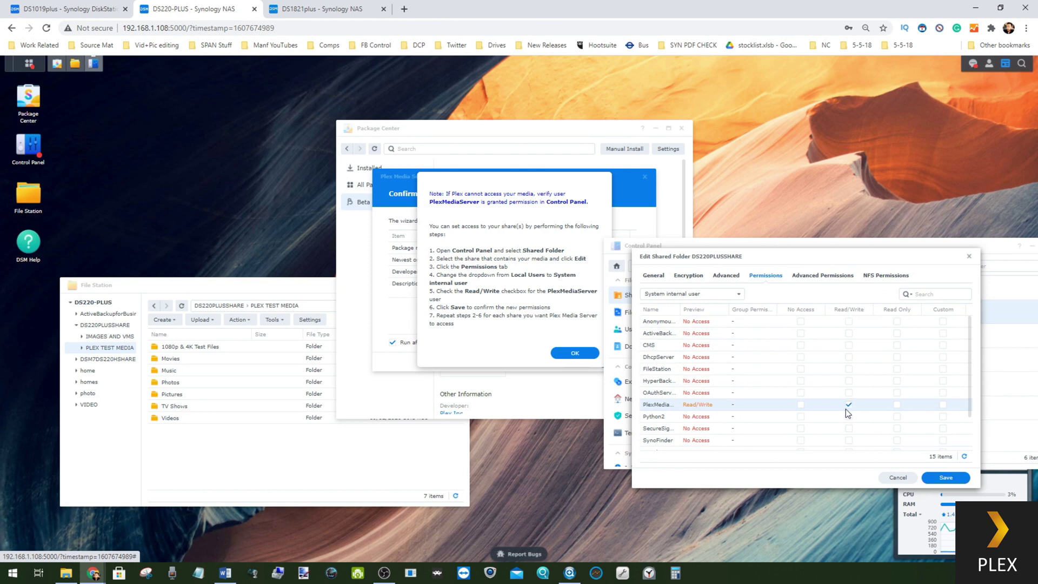
left_click(947, 478)
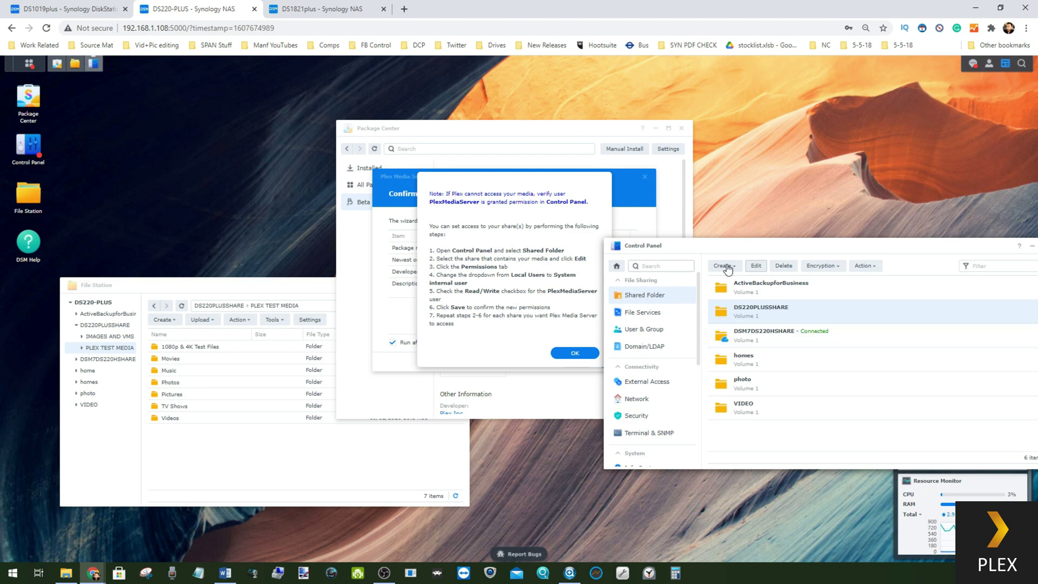
Close Control Panel, dismiss the Plex permissions note, and launch the Plex web app
left_click(1028, 248)
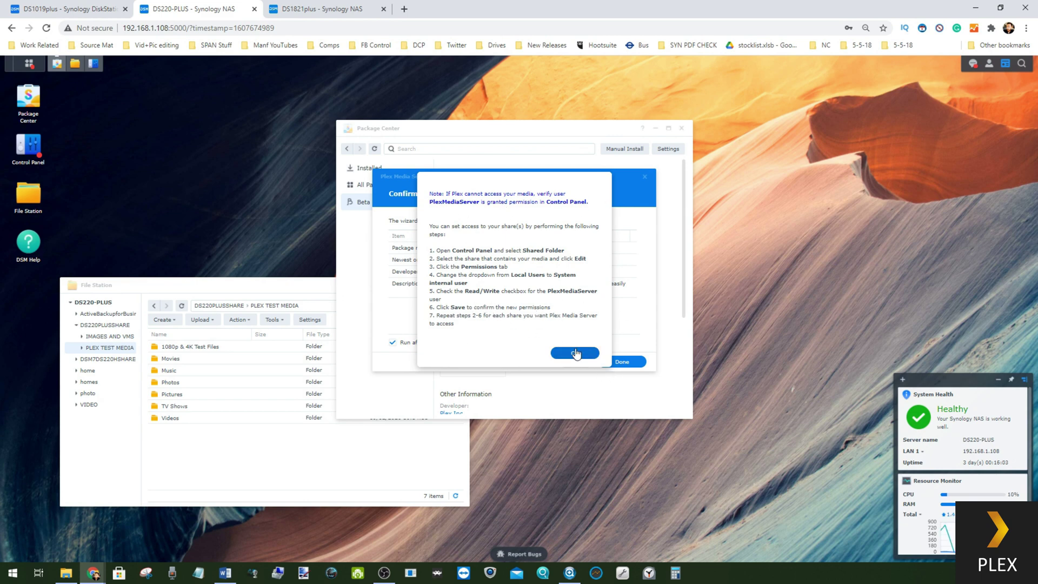
left_click(576, 353)
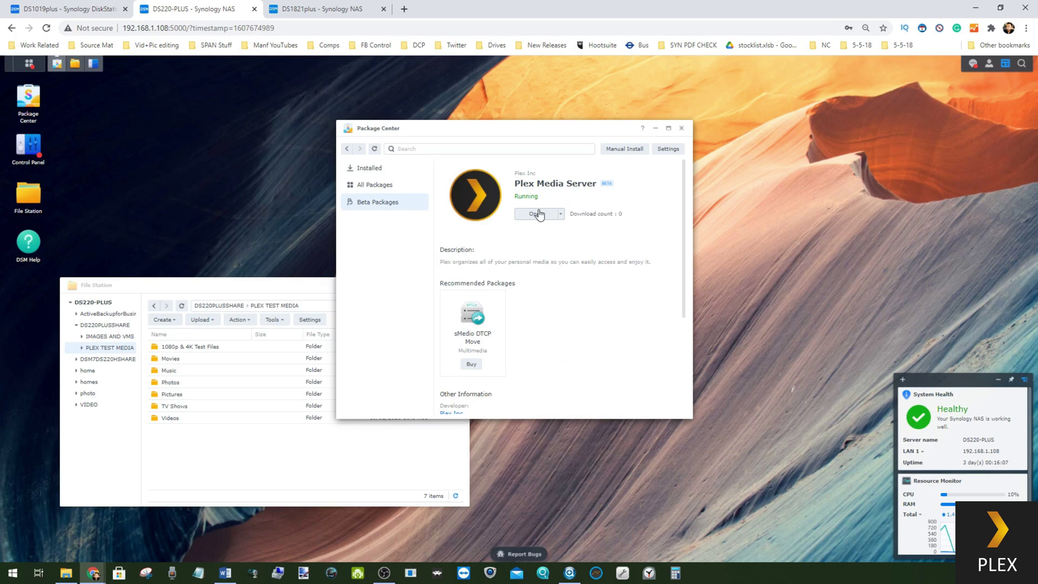
left_click(537, 215)
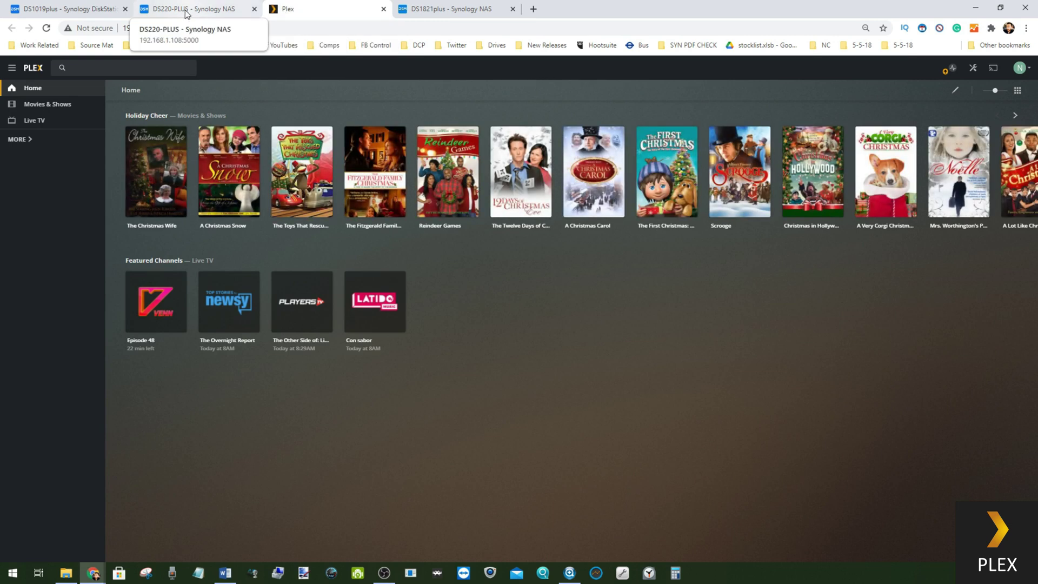
Open the DS220-PLUS server's Manage Server settings from its library page
left_click(14, 139)
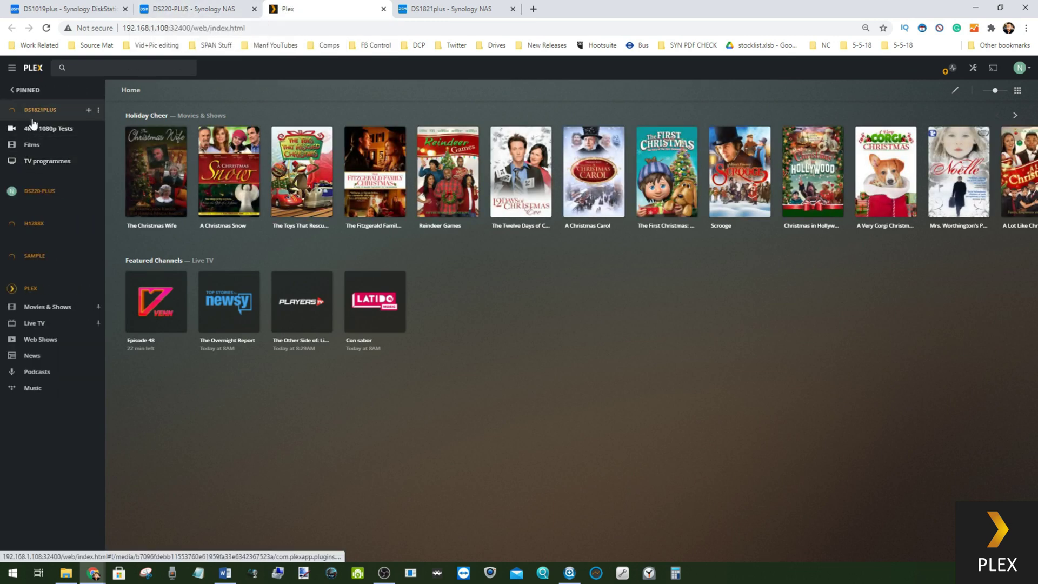
left_click(52, 193)
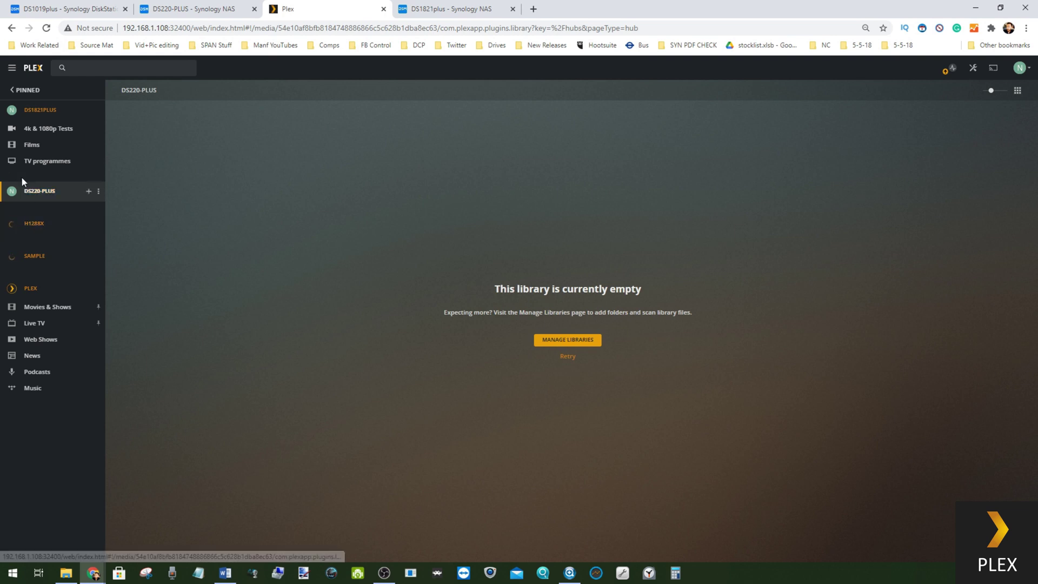
mouse_move(87, 200)
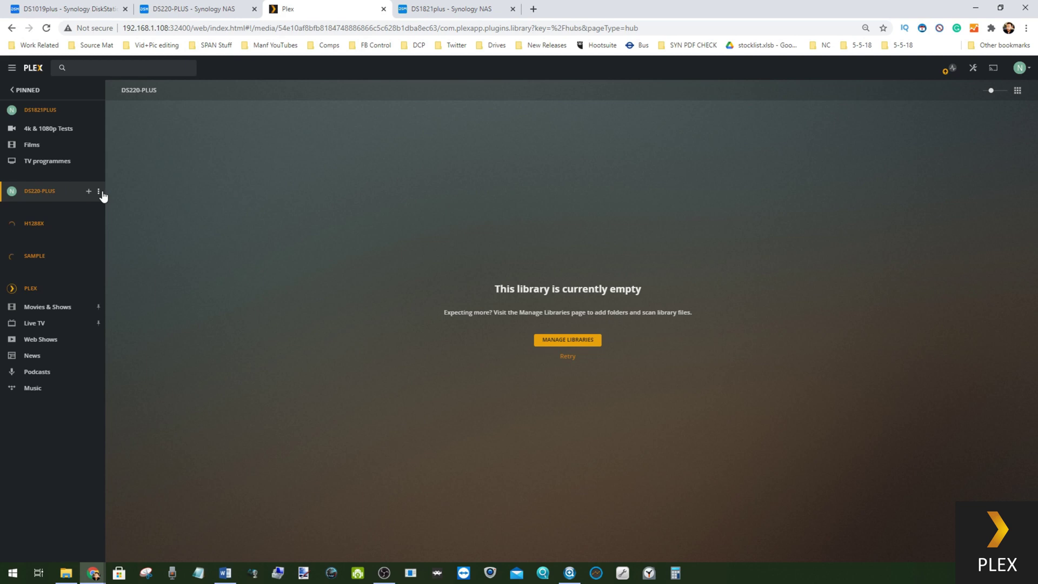
left_click(99, 193)
mouse_move(116, 230)
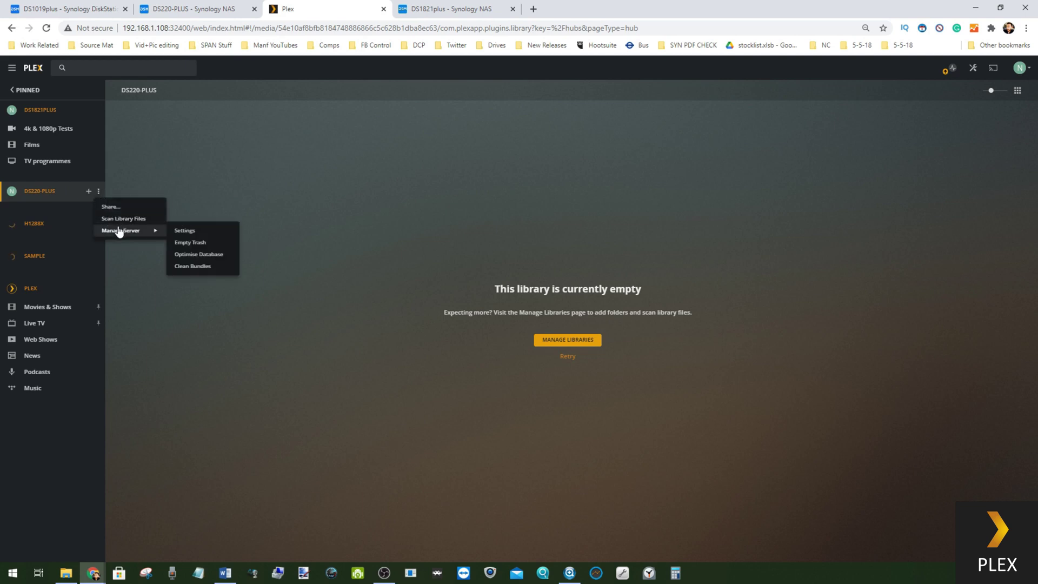
left_click(179, 231)
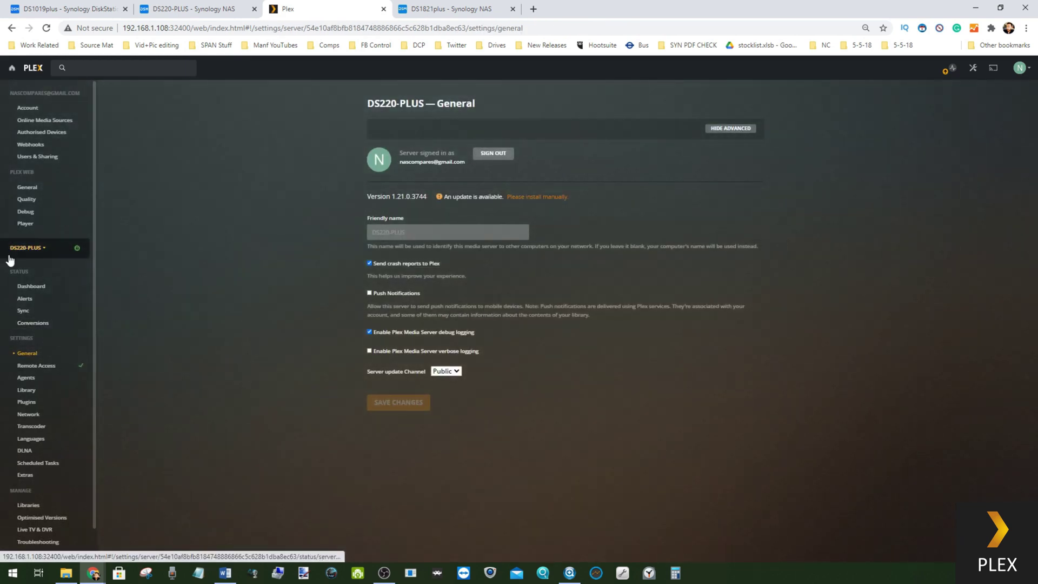
Review the General and Library settings, then return to the DS220-PLUS server page
left_click(28, 352)
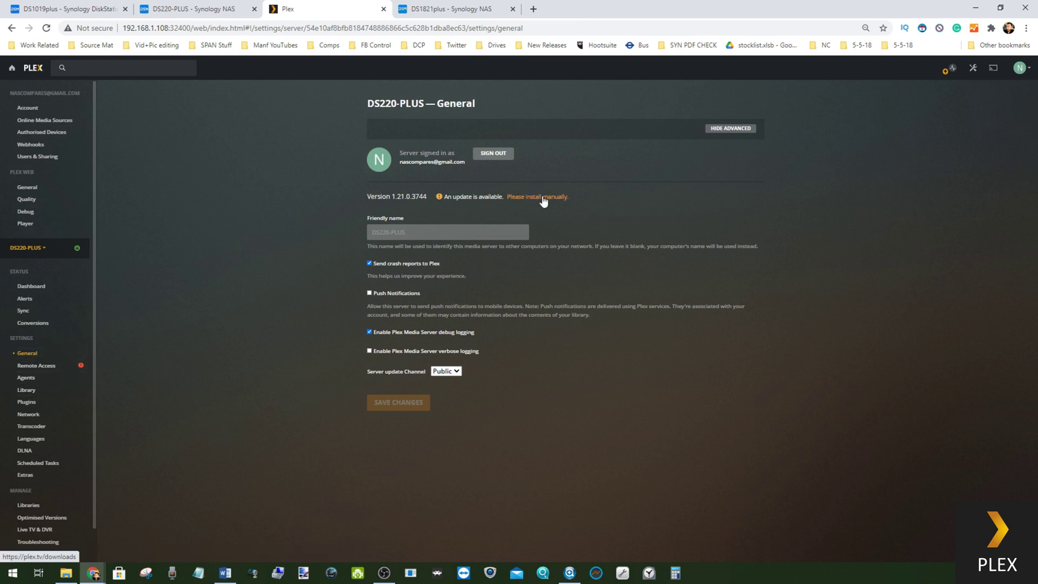
left_click(27, 395)
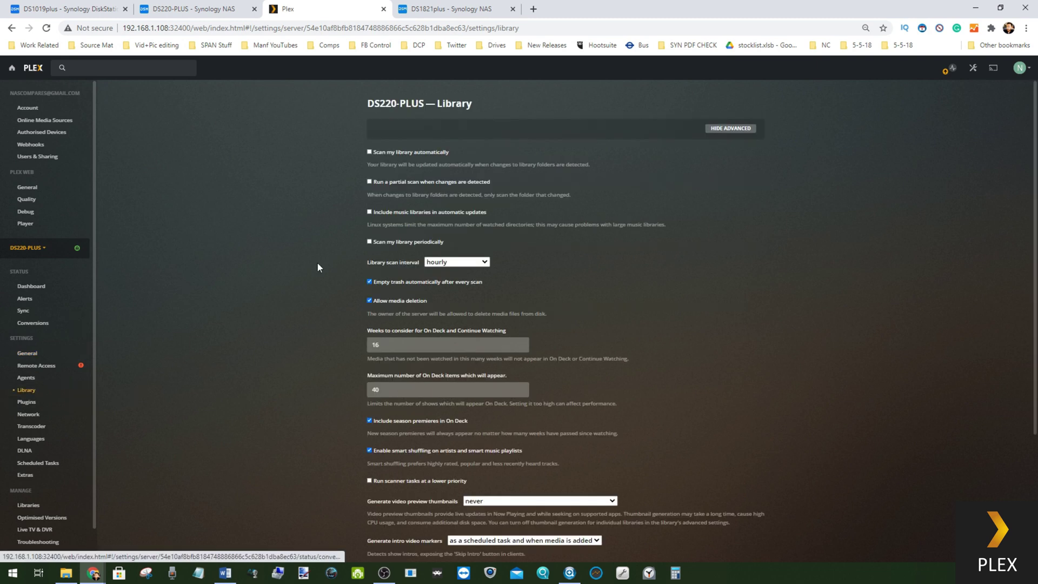
left_click(29, 353)
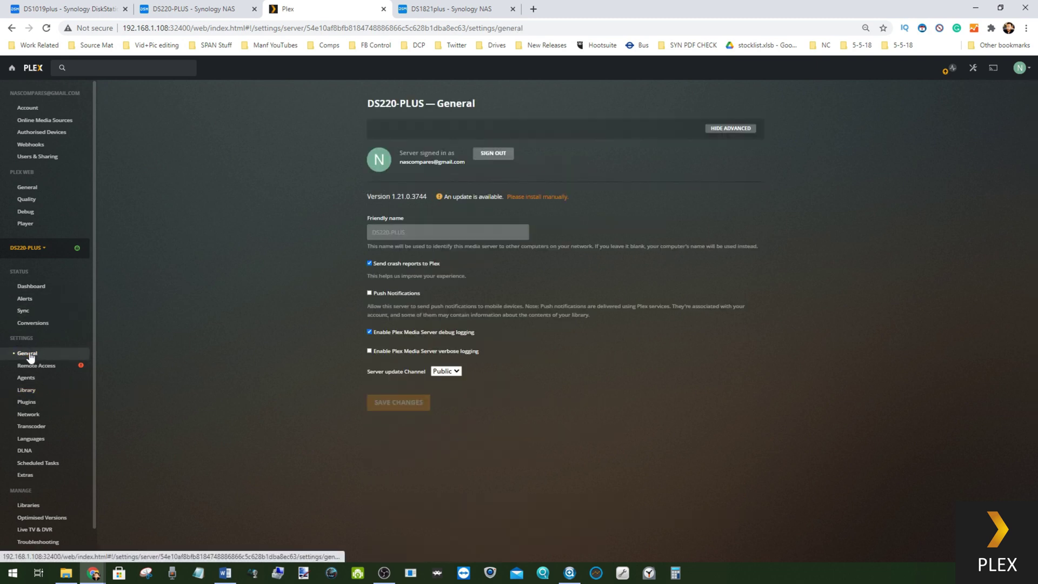
left_click(26, 394)
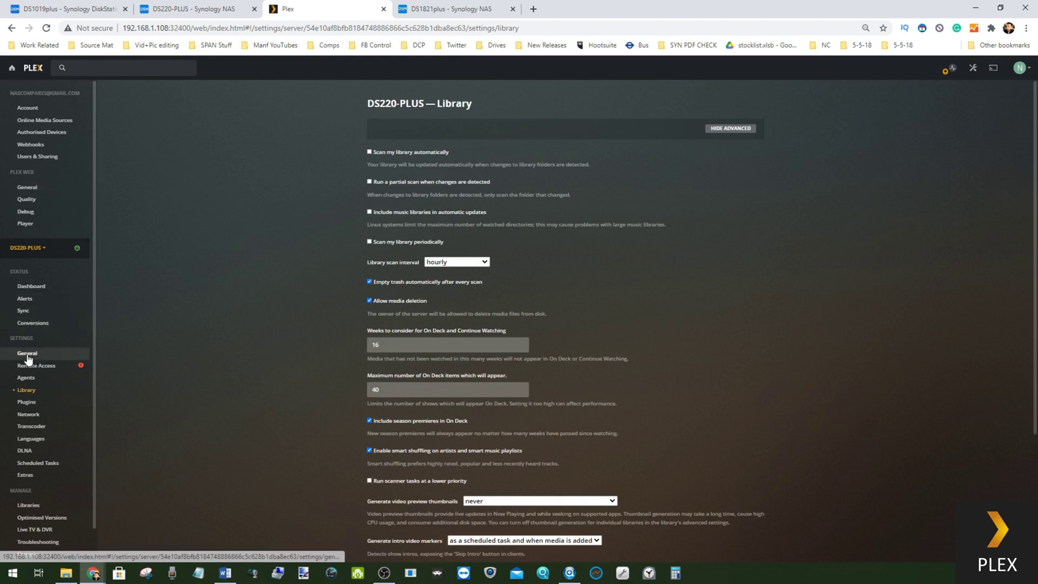
left_click(31, 248)
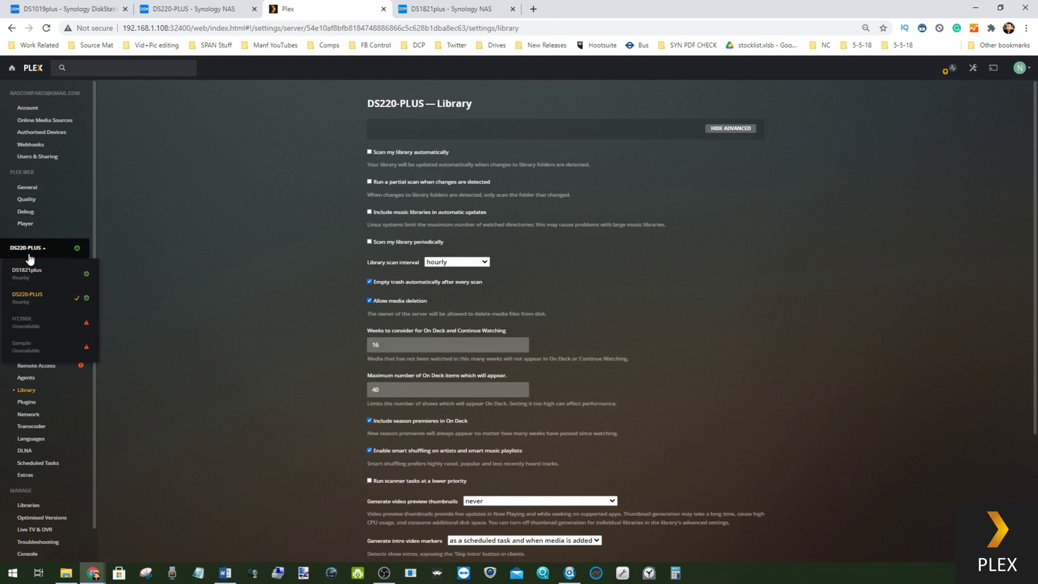
left_click(27, 262)
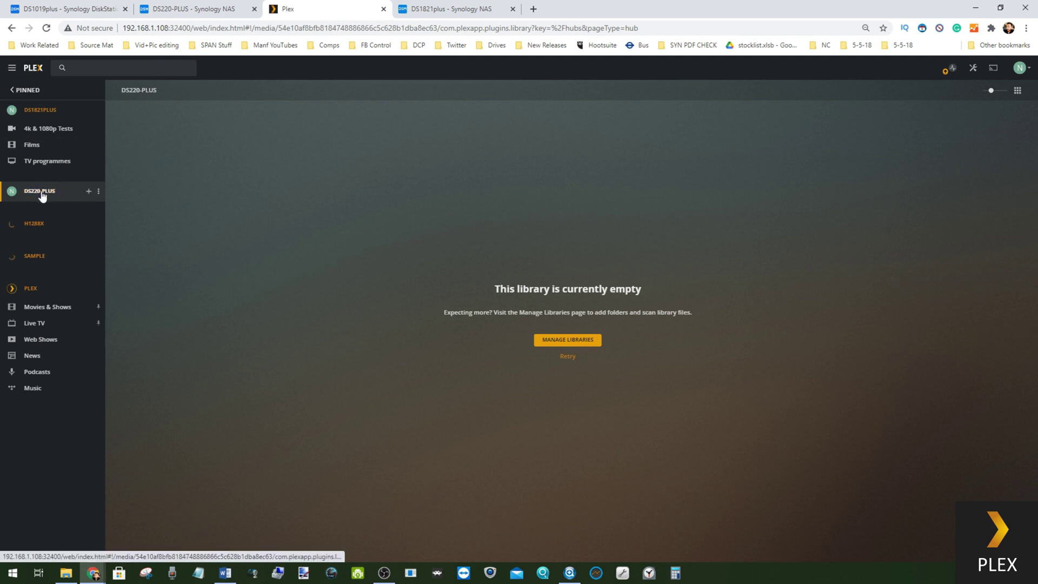
Start a new Films library on DS220-PLUS and move on to its folders
mouse_move(88, 196)
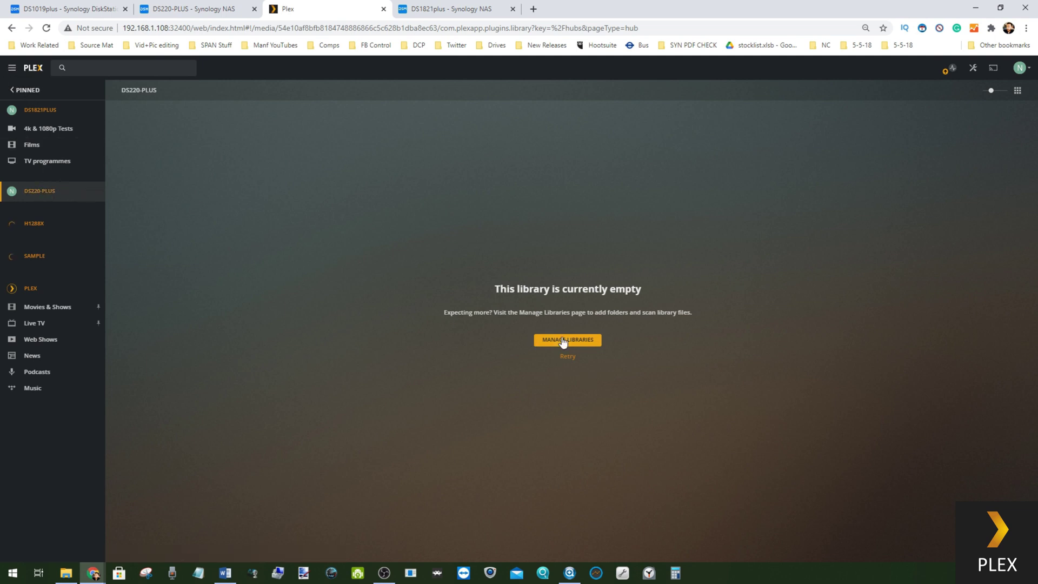
left_click(562, 340)
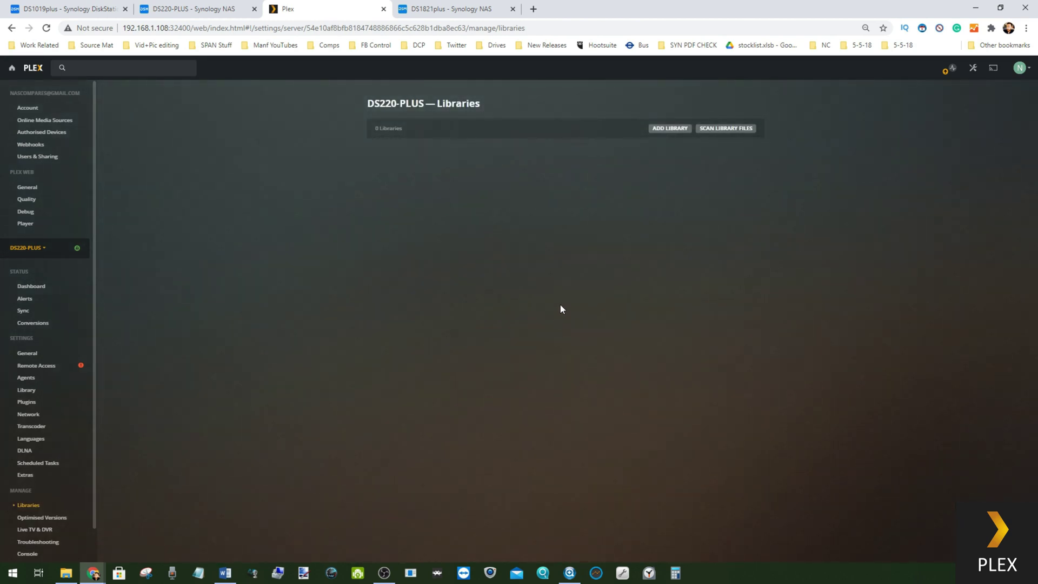
left_click(670, 128)
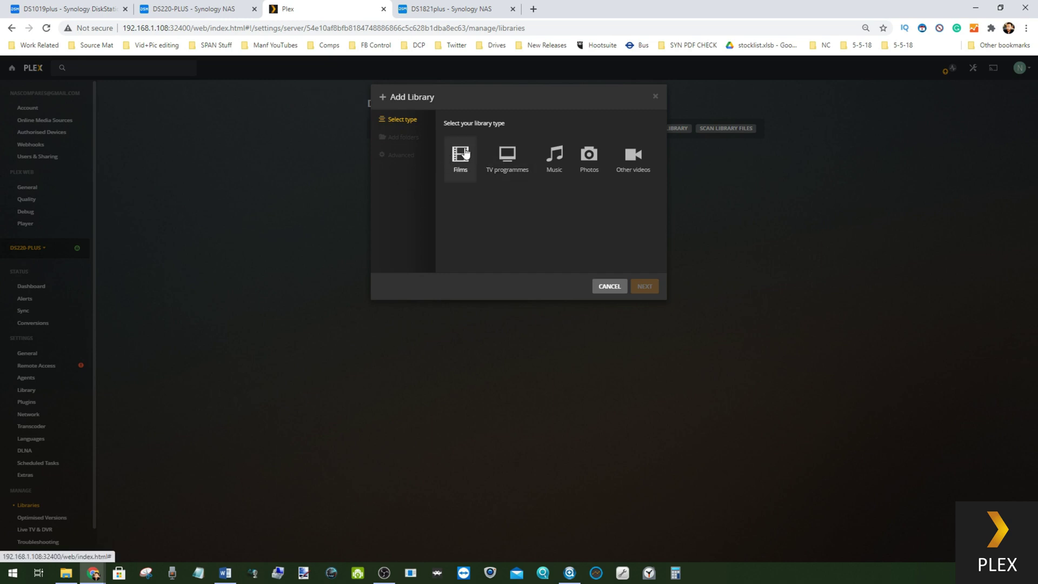
left_click(461, 154)
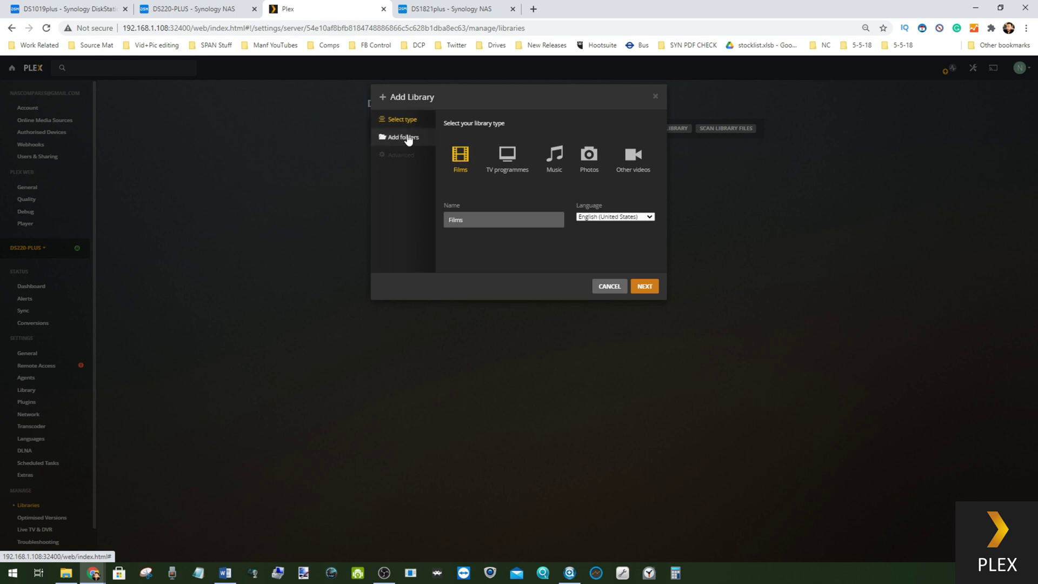
left_click(408, 138)
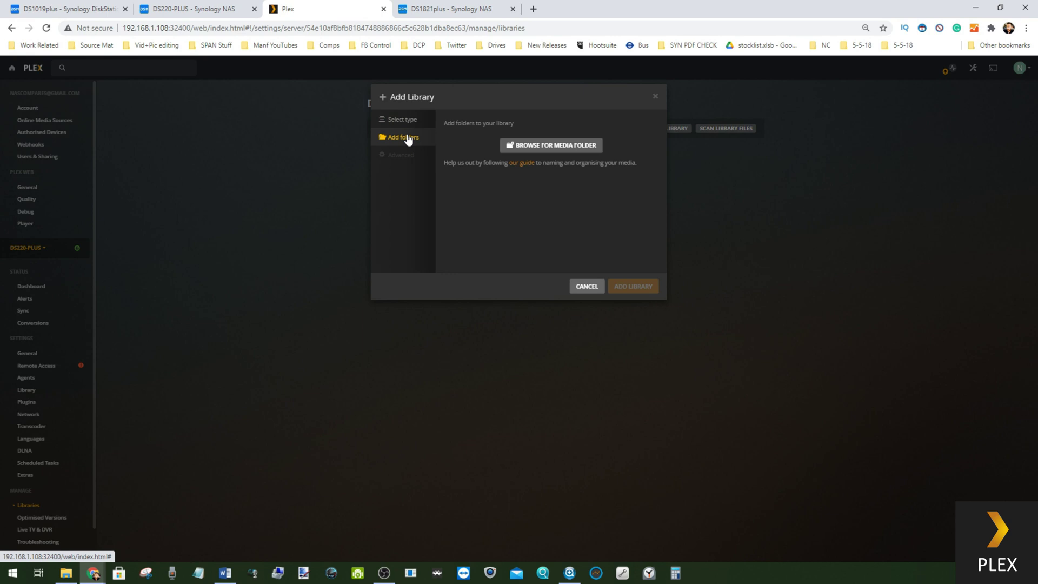
Add volume1/DS220PLUSSHARE/PLEX TEST MEDIA/Movies as the folder and create the Films library
left_click(521, 149)
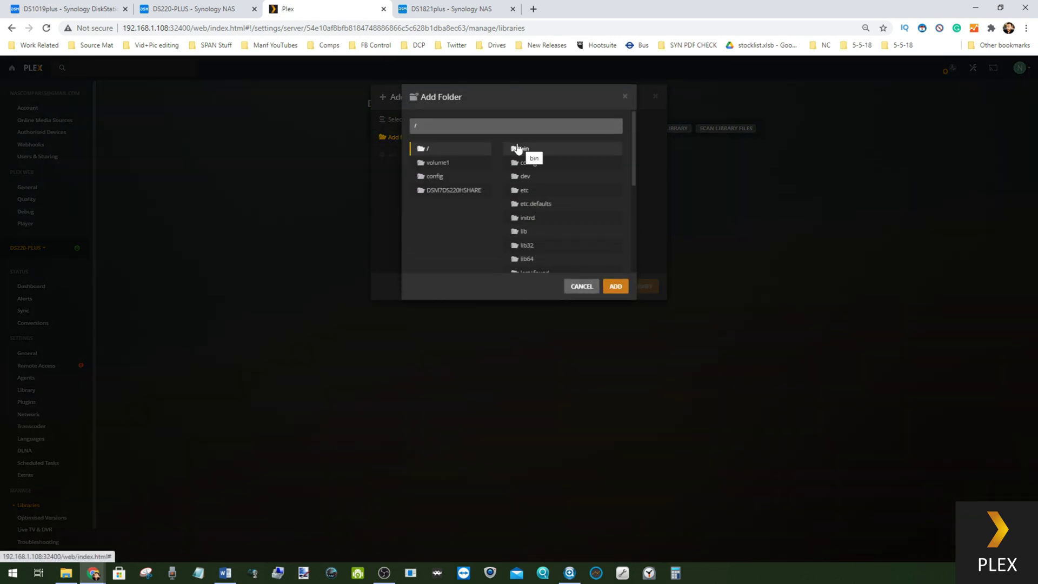
left_click(431, 163)
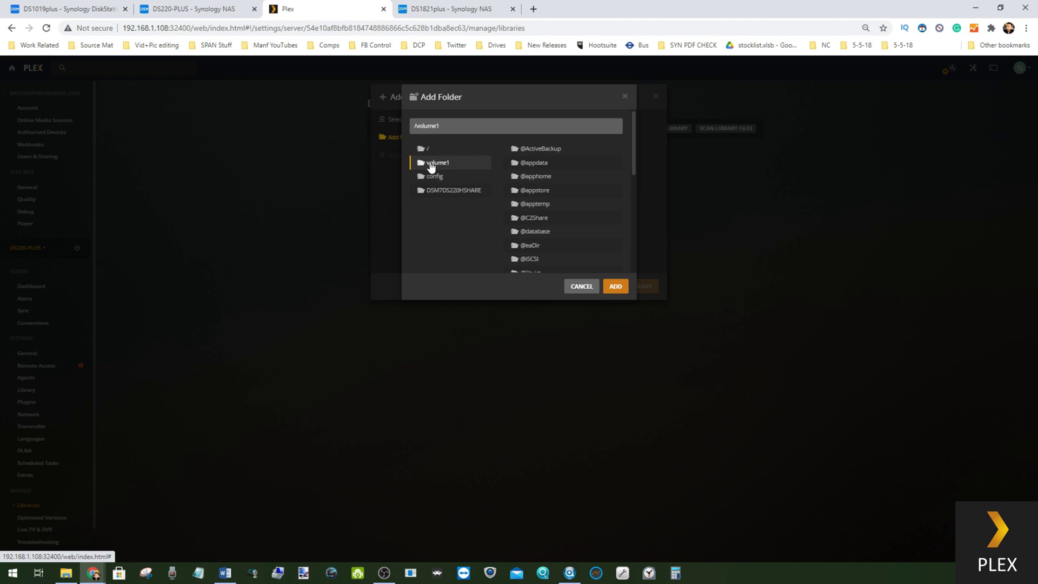
scroll(561, 200, "down", 5)
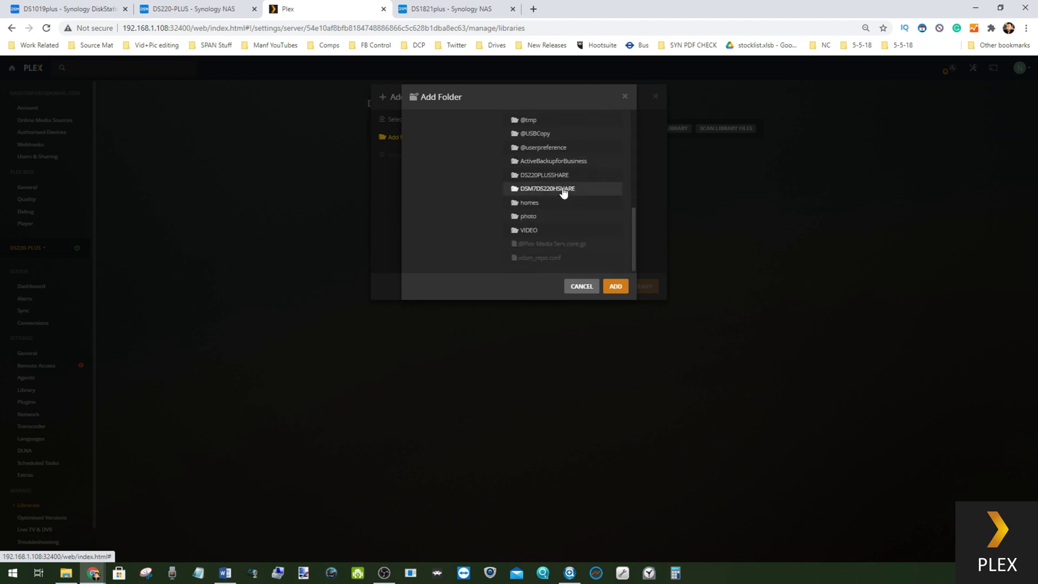
left_click(557, 175)
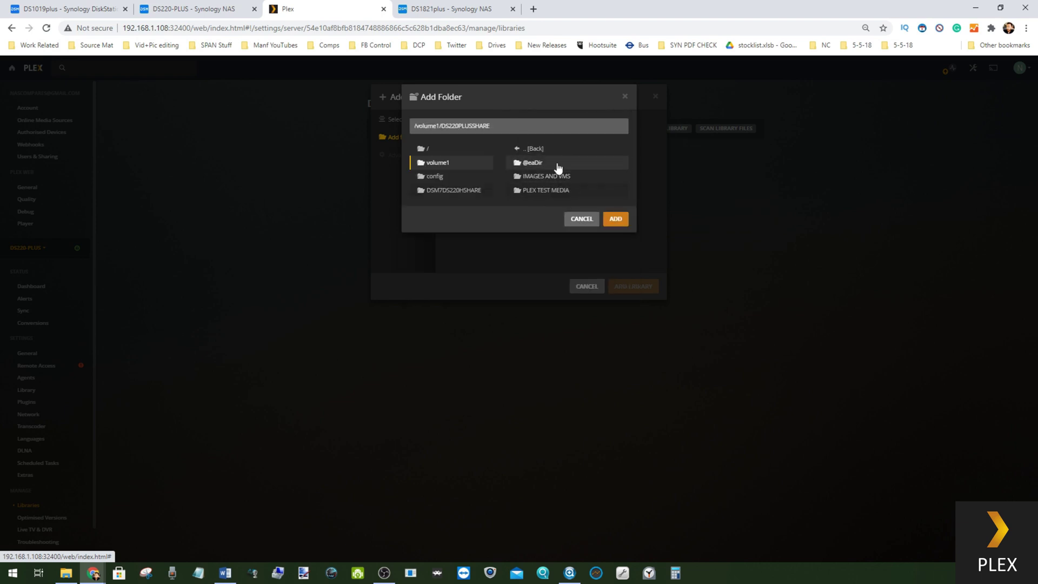
left_click(546, 191)
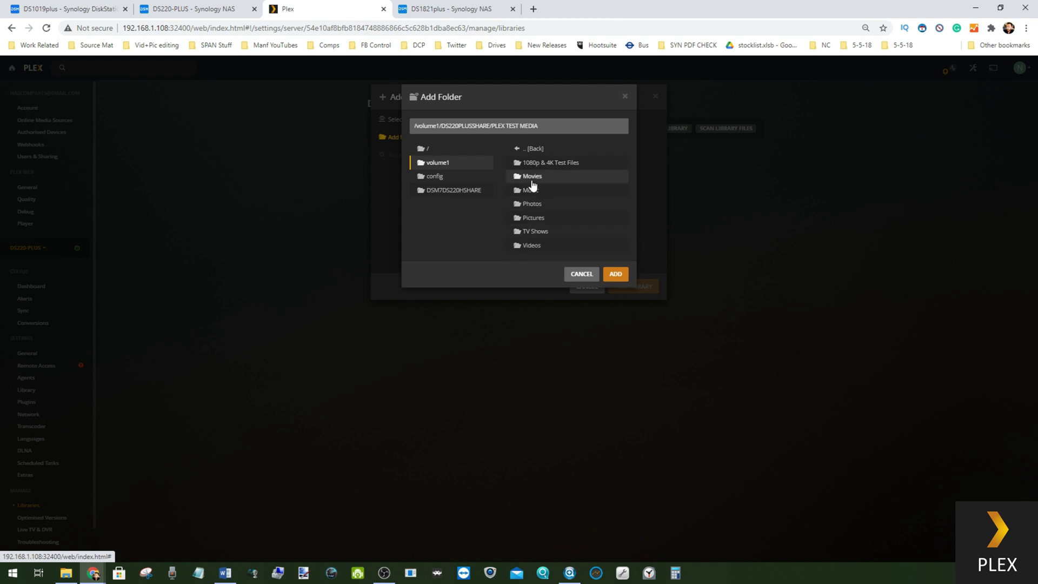
left_click(531, 178)
left_click(614, 254)
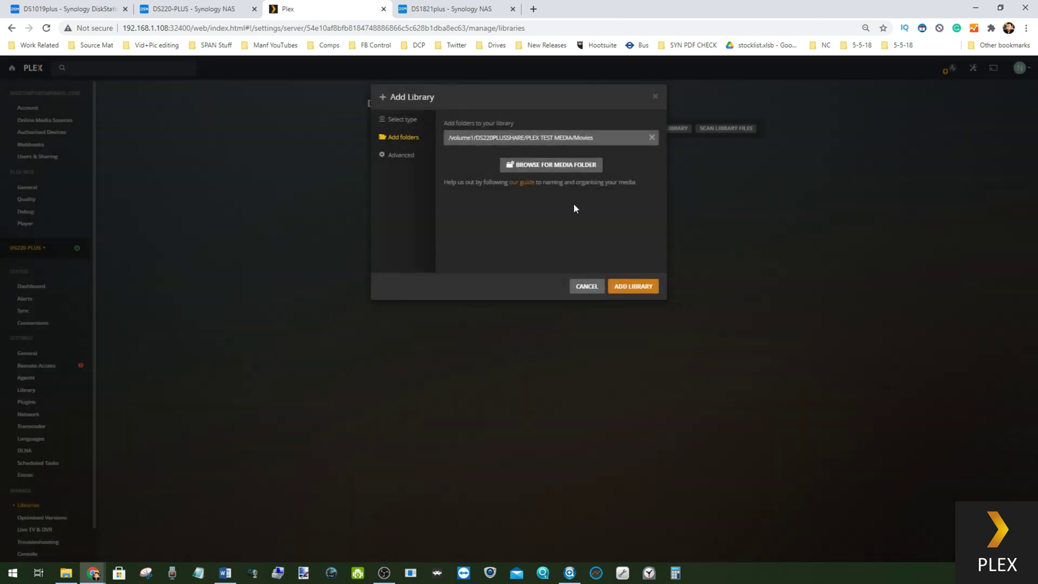
left_click(634, 292)
Start another library with TV programmes as its type
left_click(681, 130)
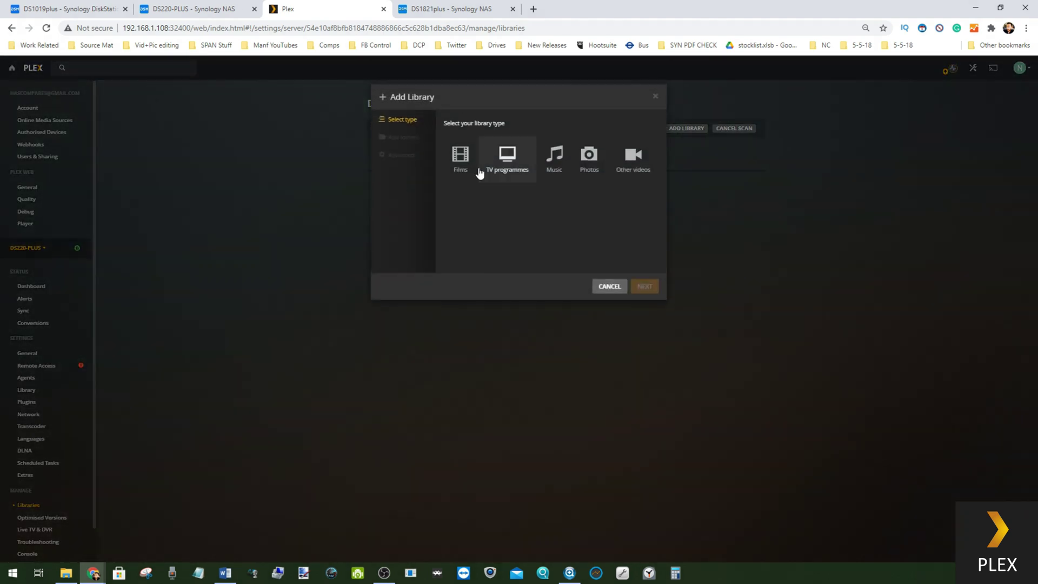
left_click(505, 162)
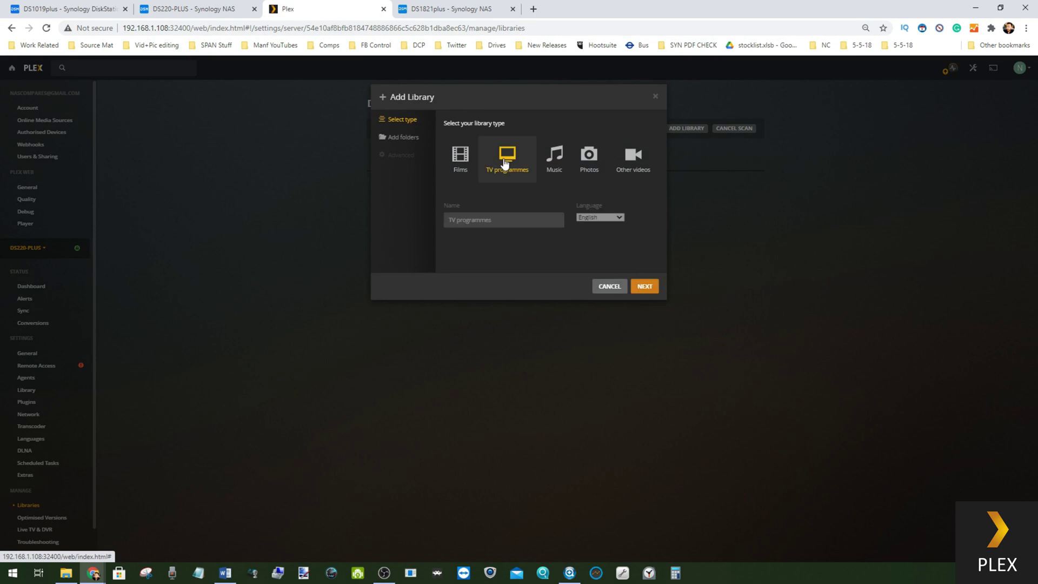
left_click(417, 148)
Add PLEX TEST MEDIA/1080p & 4K Test Files as its folder and create the TV programmes library
left_click(572, 147)
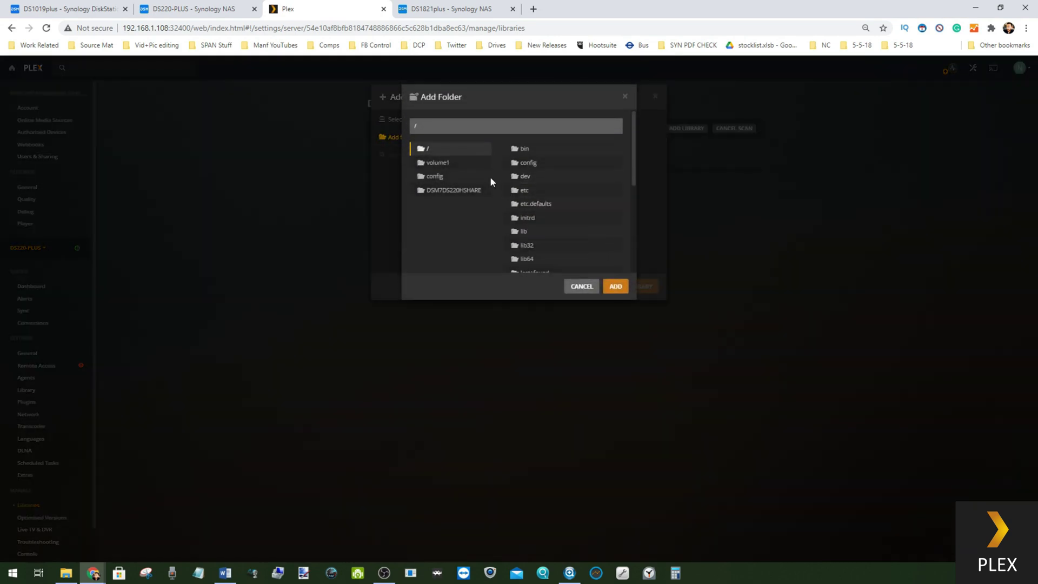
left_click(438, 165)
scroll(563, 202, "down", 5)
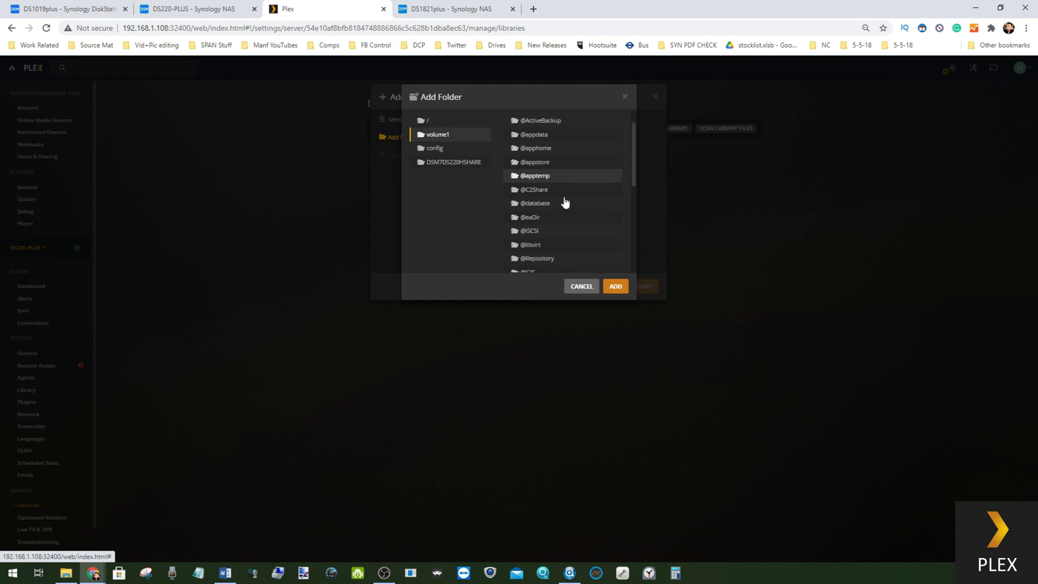
left_click(534, 175)
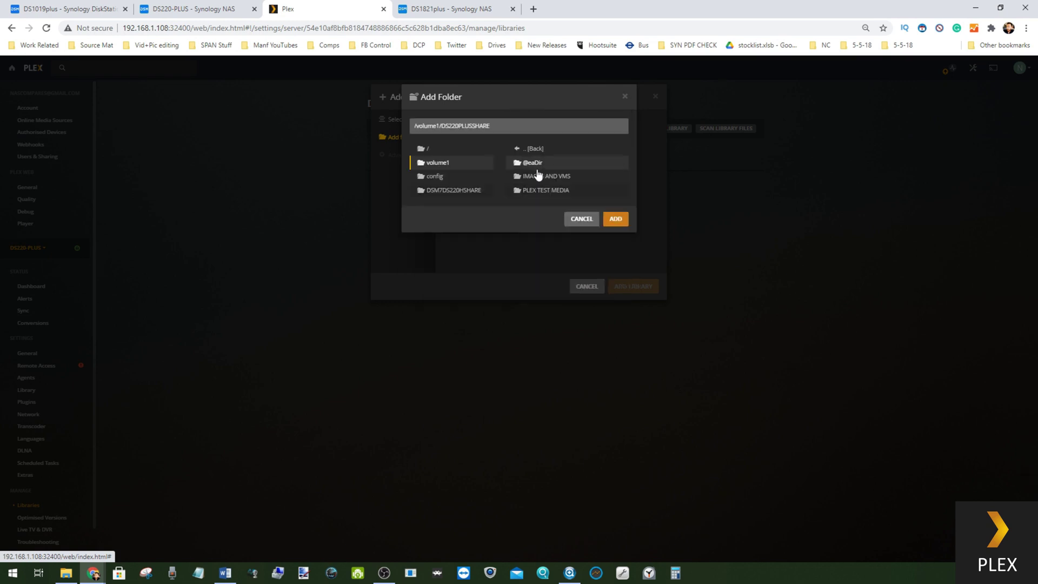
left_click(539, 193)
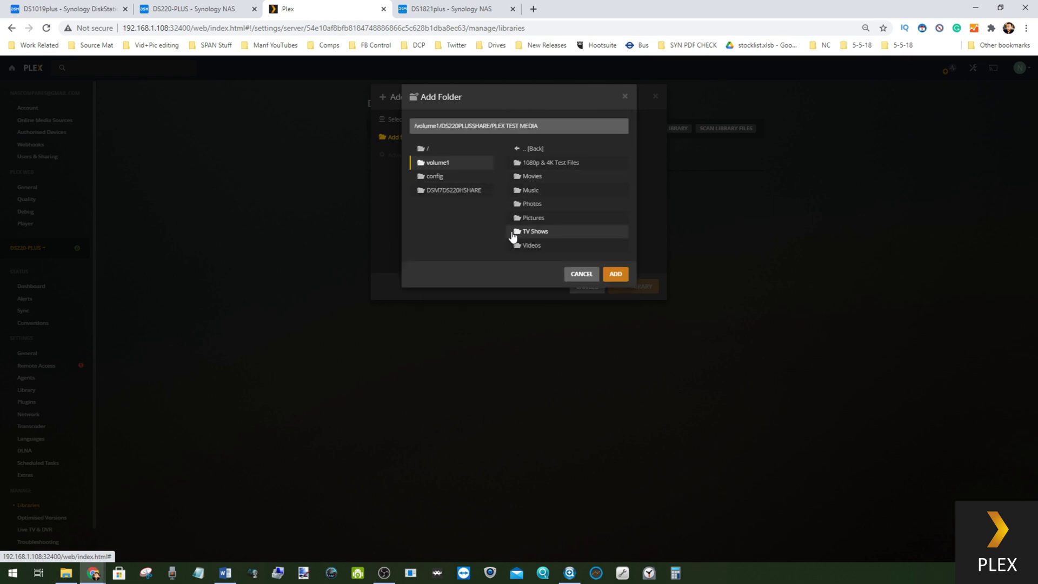
left_click(546, 166)
left_click(612, 278)
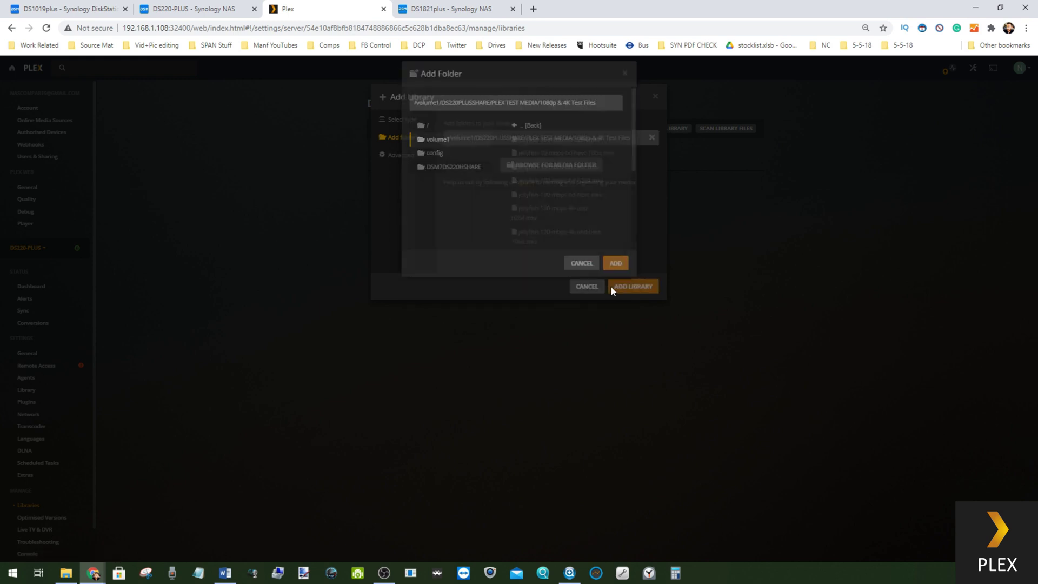
left_click(643, 286)
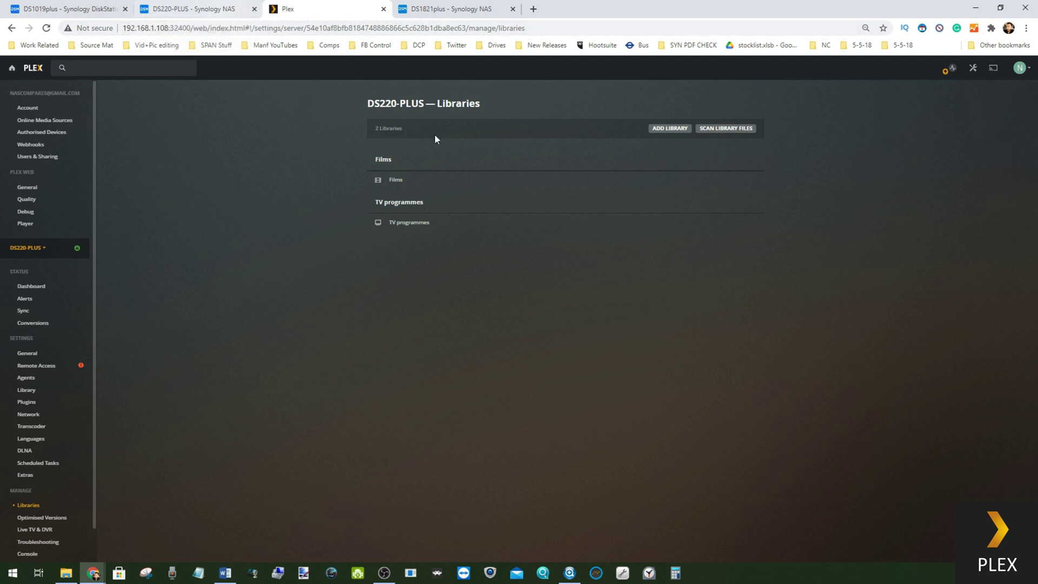
left_click(669, 129)
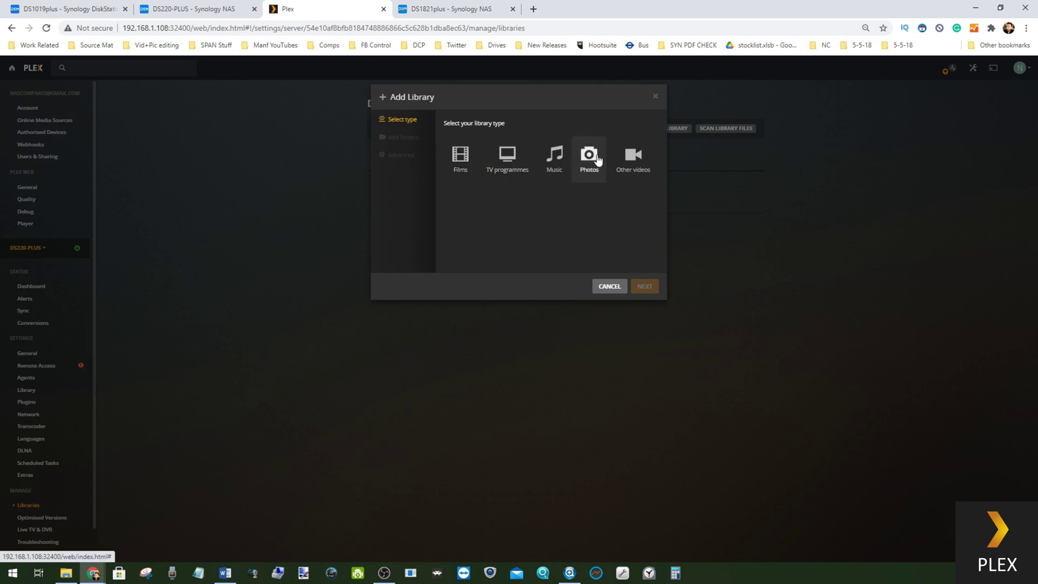
Cancel adding a TV programmes library, go to Plex Home, then return to the DS220-PLUS DSM tab
left_click(508, 161)
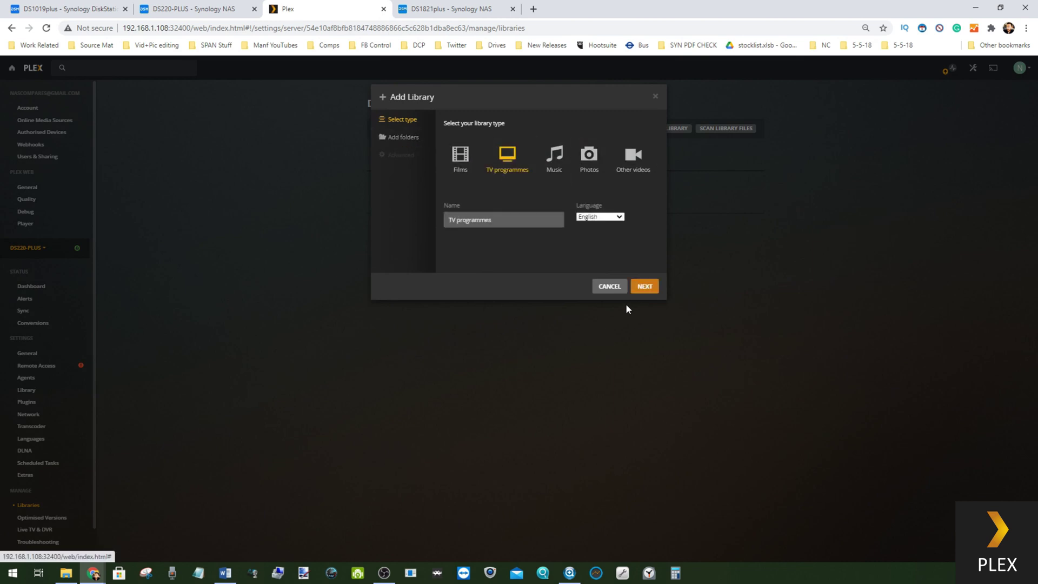
left_click(609, 285)
left_click(25, 247)
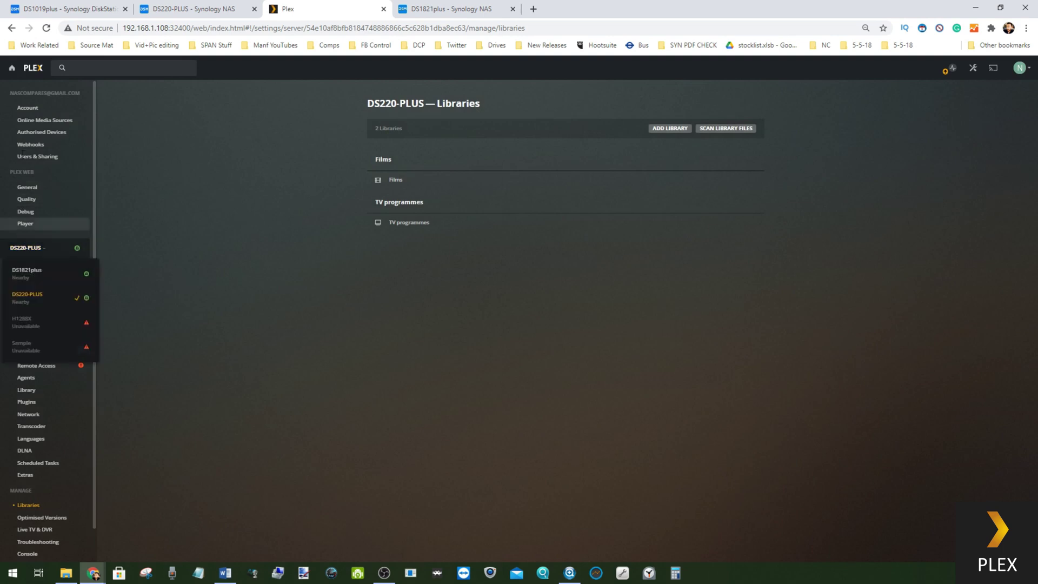
left_click(12, 68)
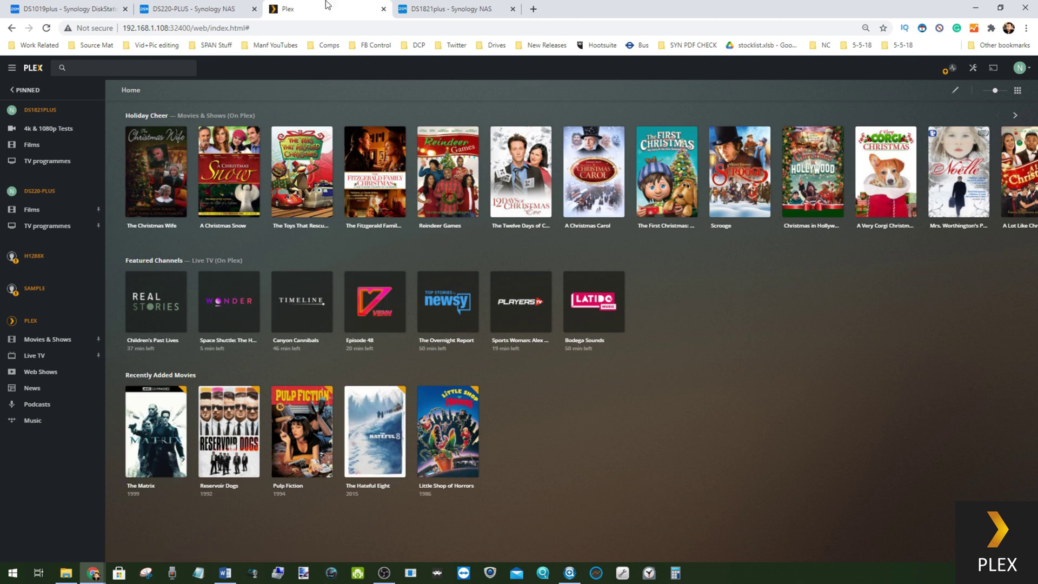
left_click(177, 9)
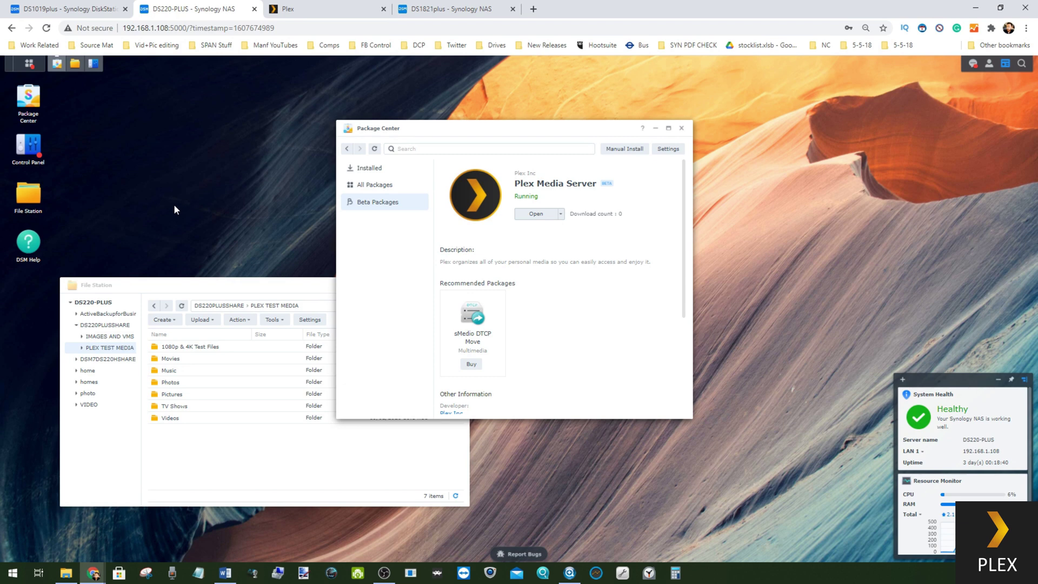
Launch Plex Media Server from the DS1821plus DSM Main Menu, then switch back to DS220-PLUS
left_click(448, 9)
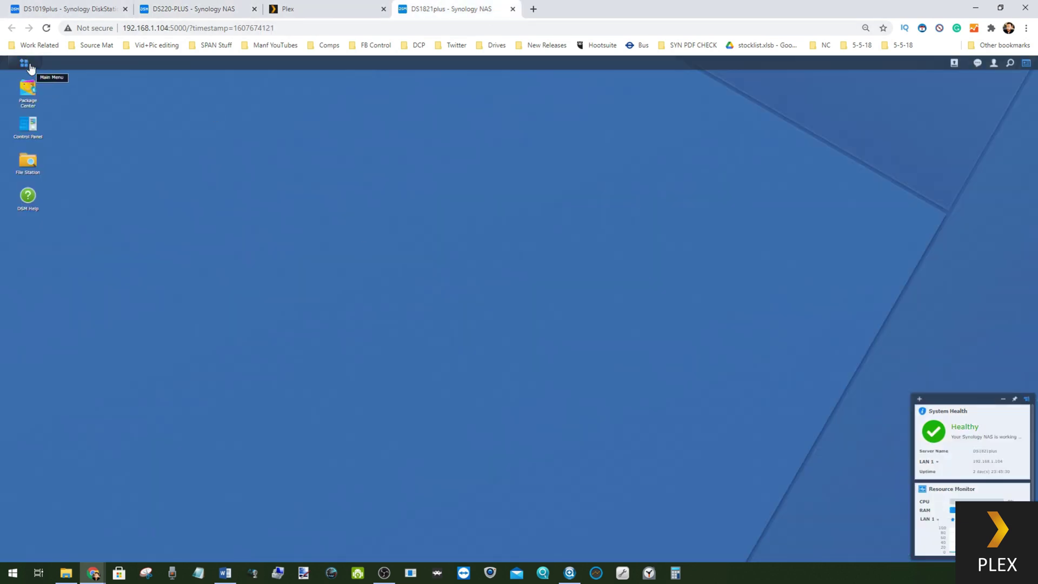
left_click(28, 65)
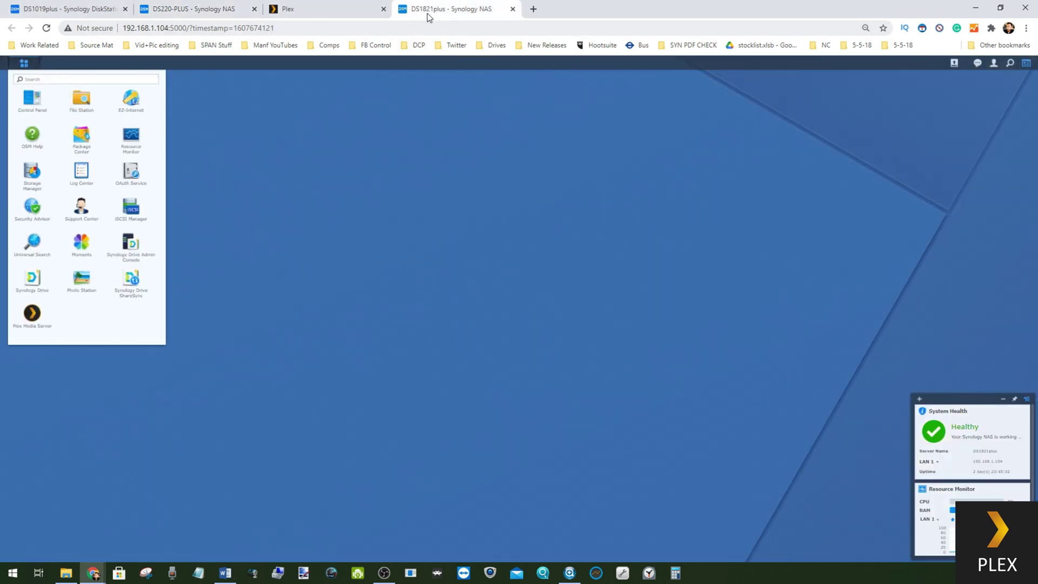
left_click(31, 316)
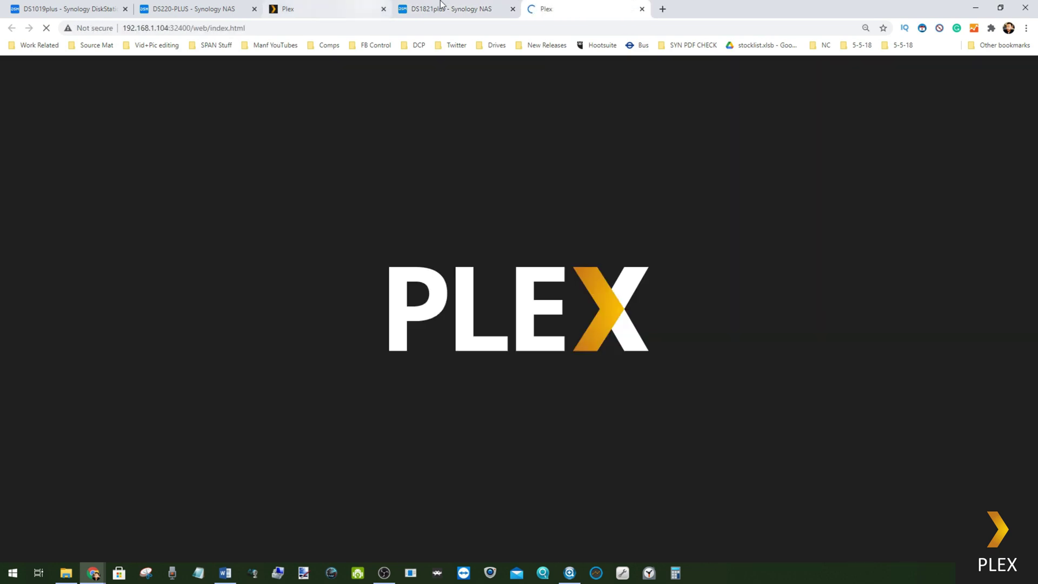
left_click(475, 7)
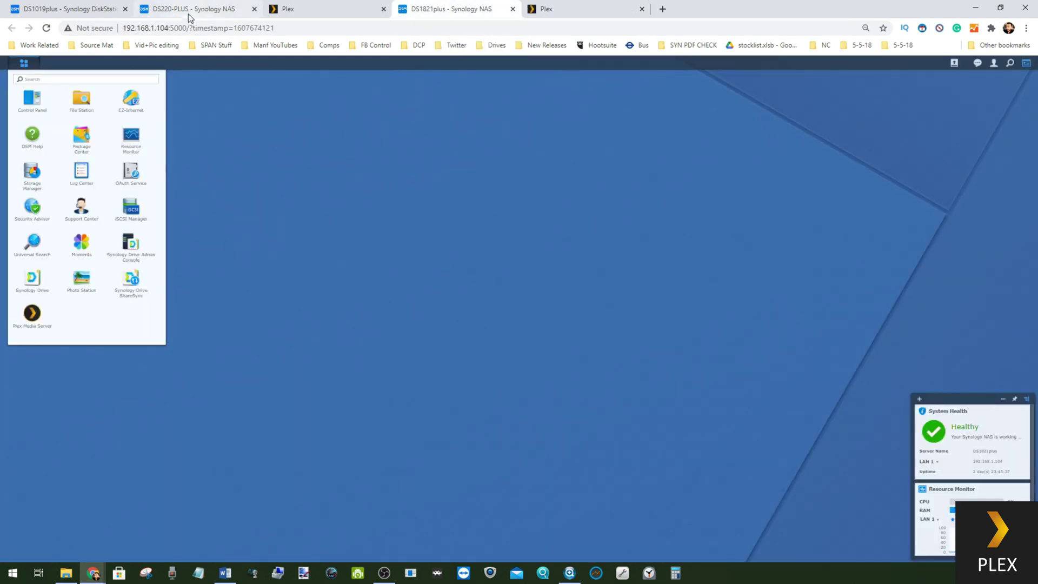
left_click(189, 9)
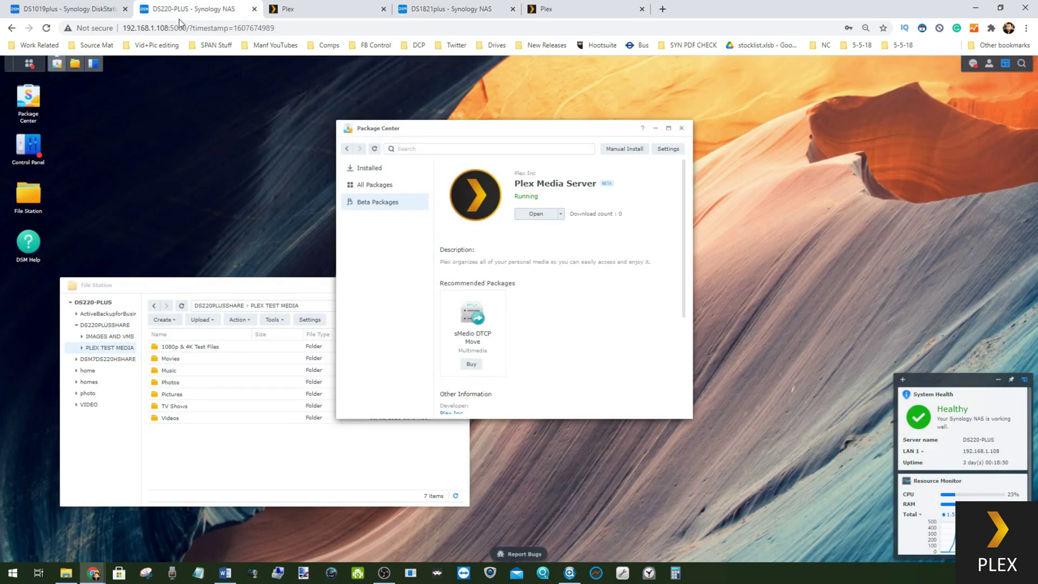